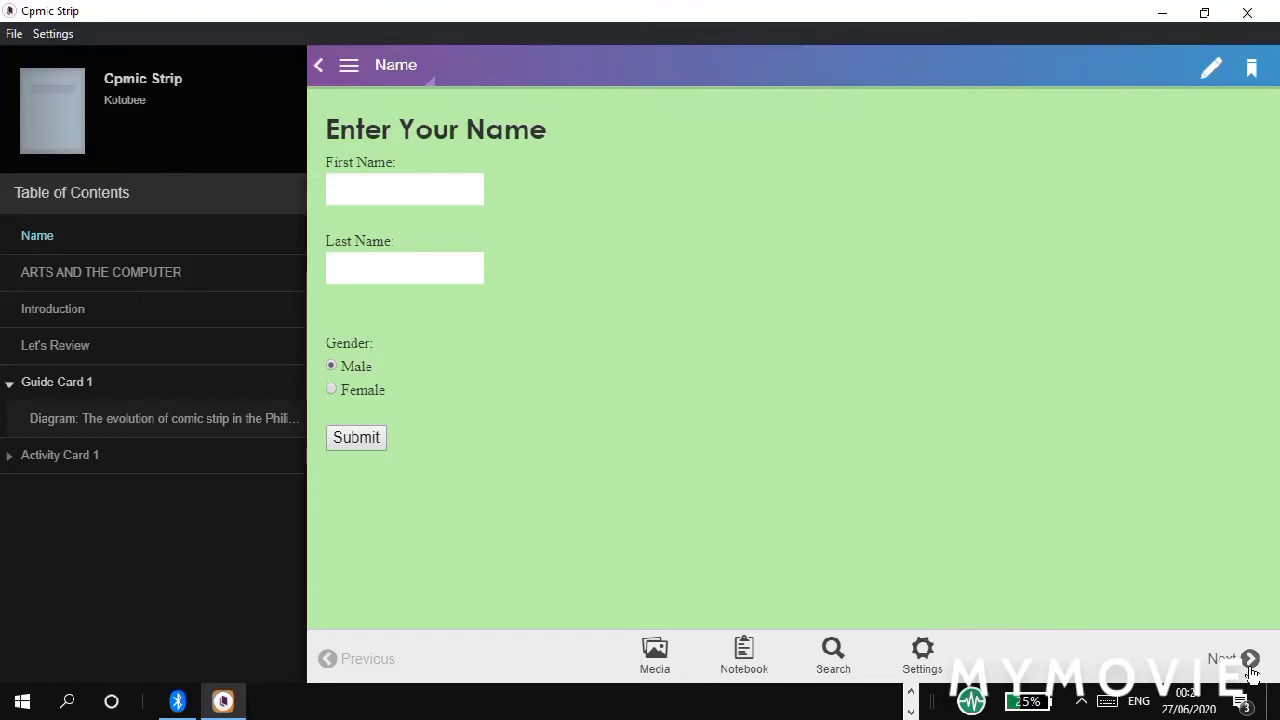
- Look through the sample comic strip e-book from the Name form through Arts and the Computer and Introduction to the following chapter
{"action": "left_click", "coordinate": [1248, 660]}
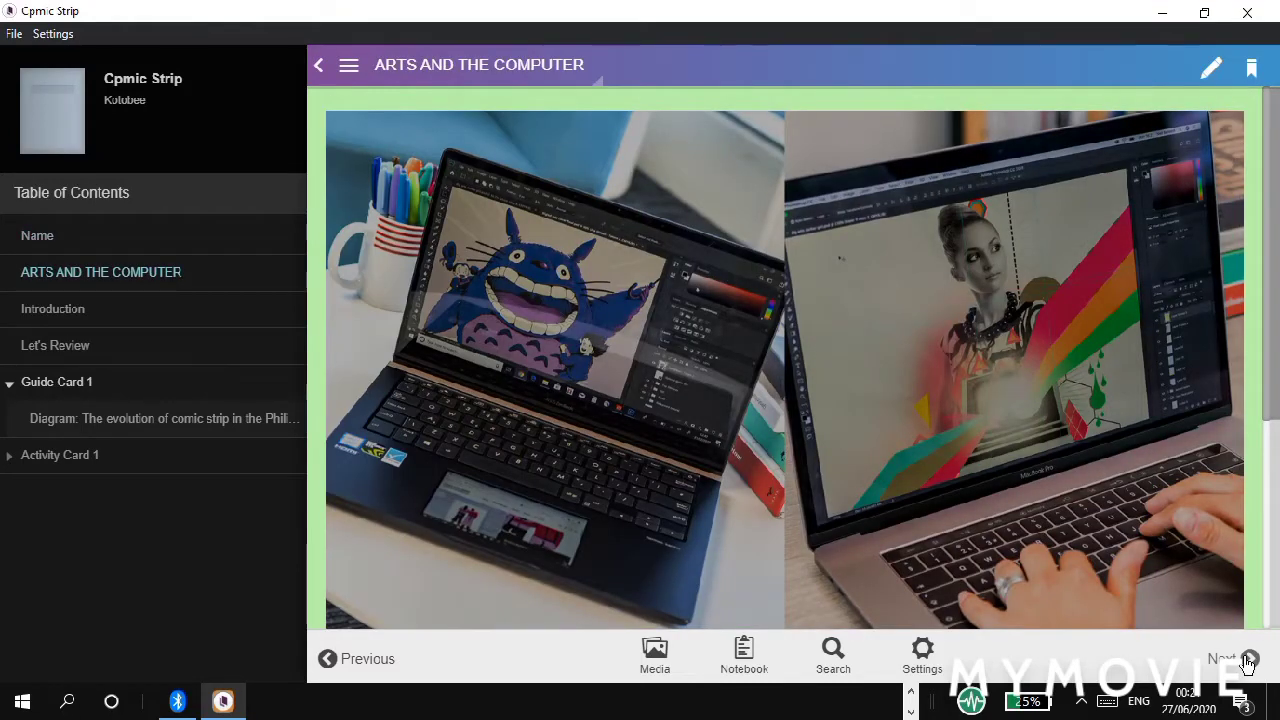
{"action": "left_click", "coordinate": [1248, 660]}
{"action": "scroll", "coordinate": [1060, 522], "scroll_direction": "down", "scroll_amount": 4}
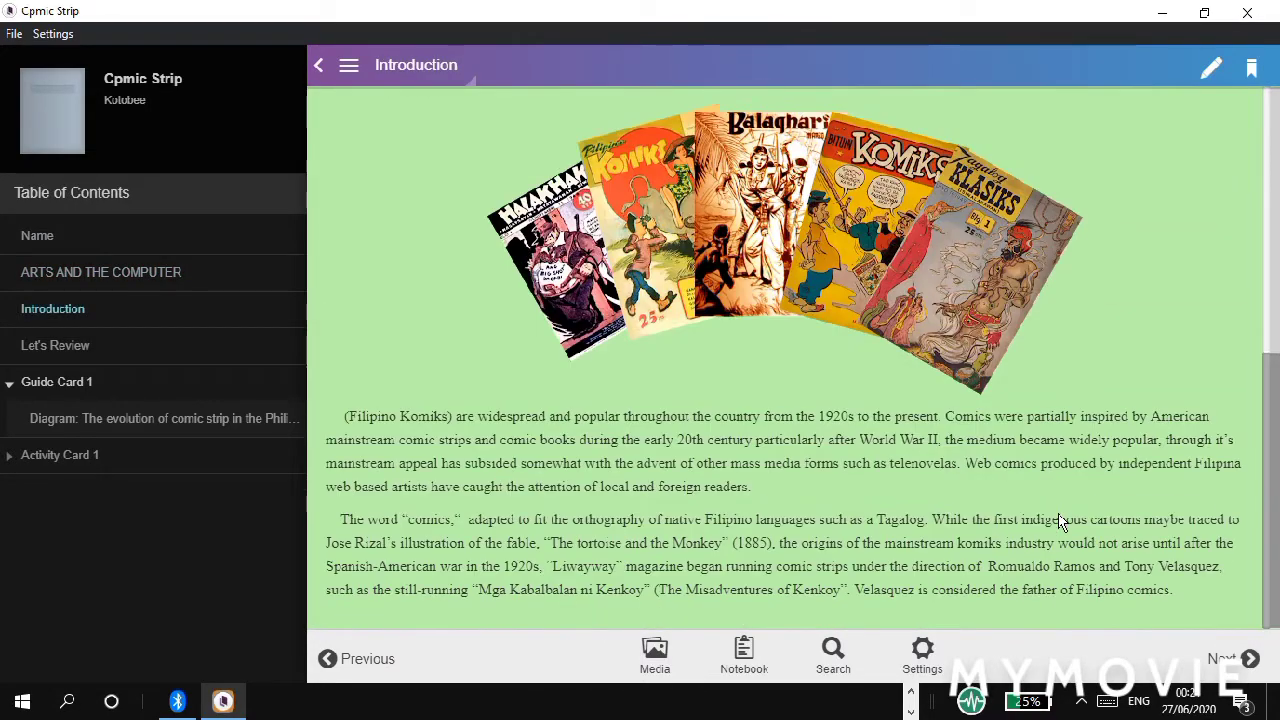
{"action": "scroll", "coordinate": [1058, 523], "scroll_direction": "up", "scroll_amount": 3}
{"action": "left_click_drag", "start_coordinate": [1272, 418], "coordinate": [1270, 575]}
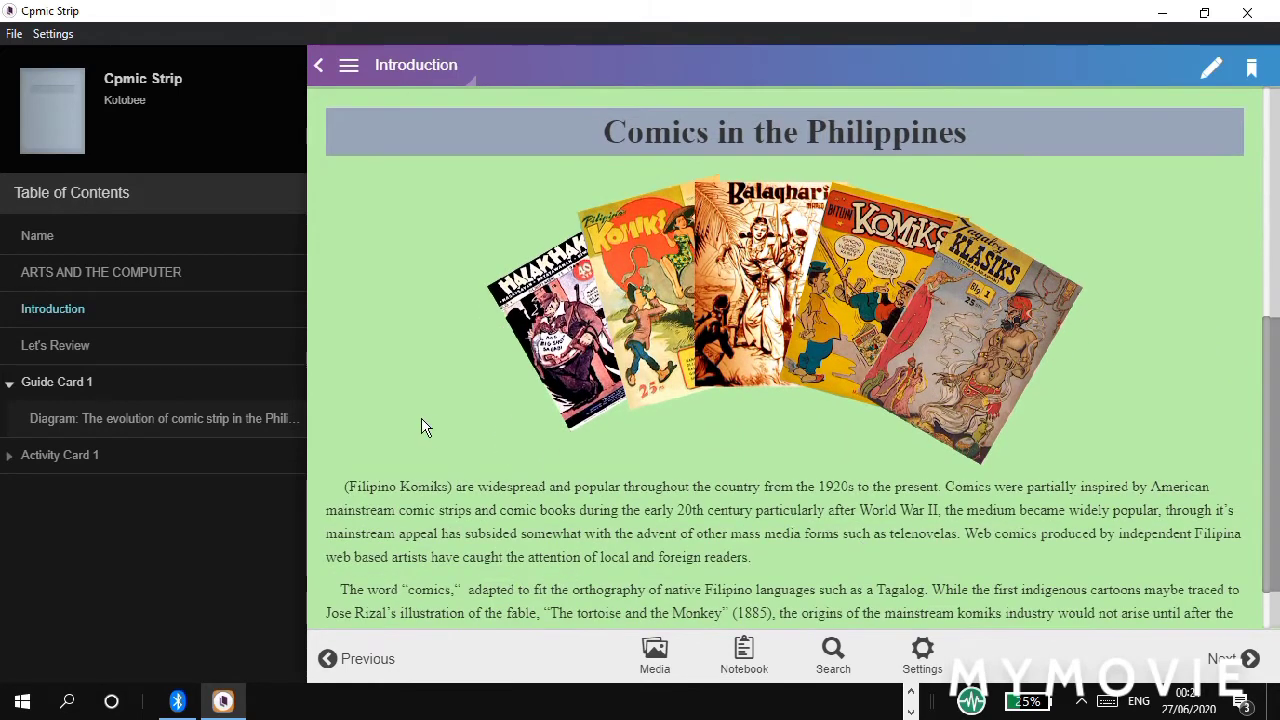
{"action": "left_click", "coordinate": [195, 247]}
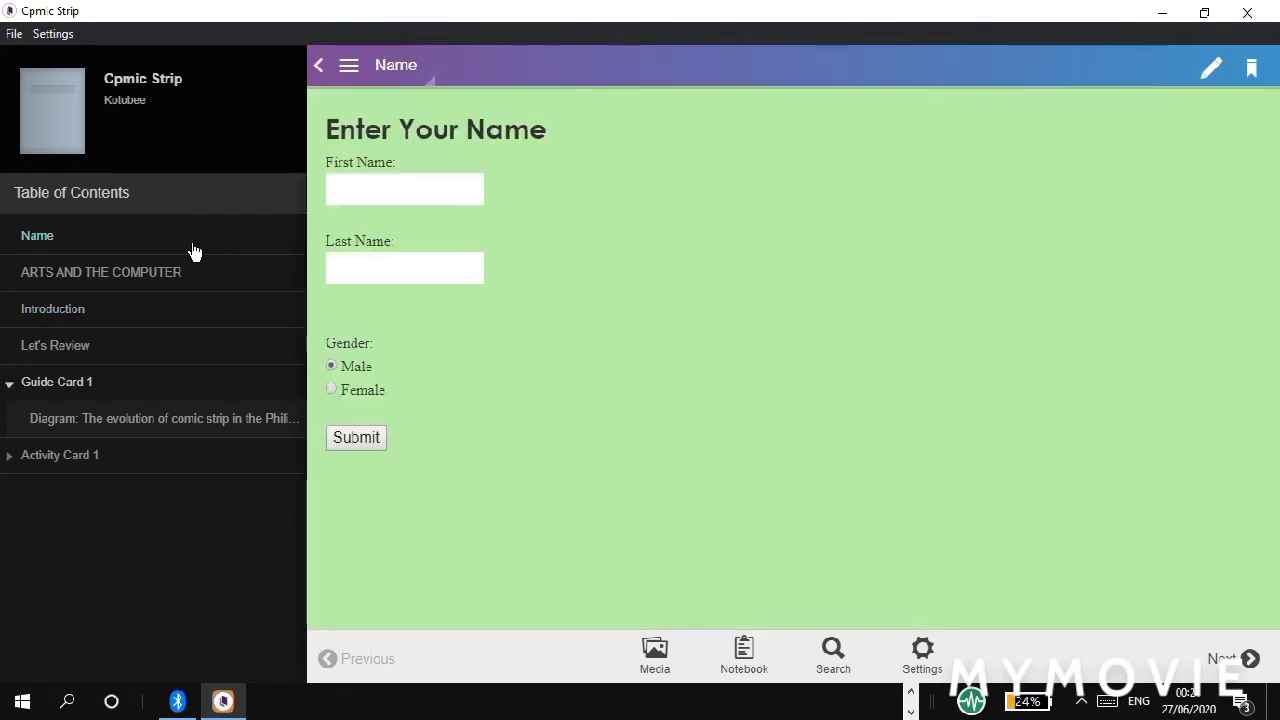
{"action": "left_click", "coordinate": [1243, 660]}
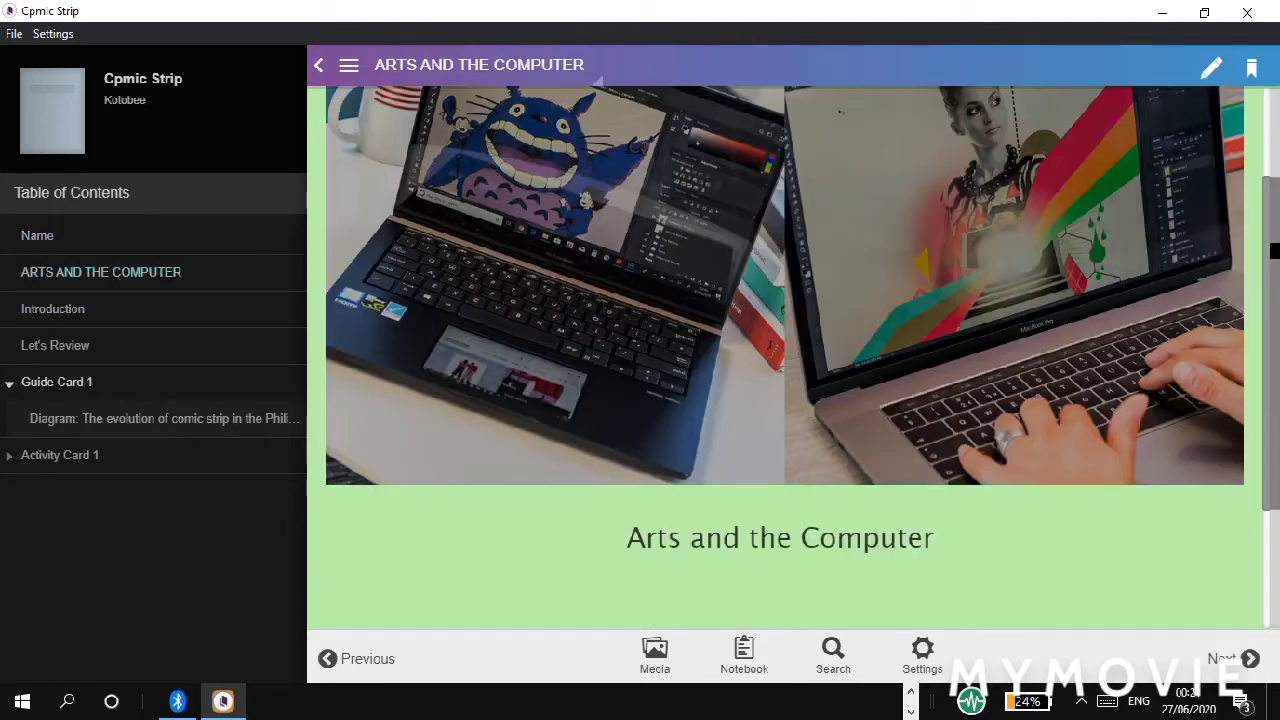
{"action": "left_click_drag", "start_coordinate": [1274, 250], "coordinate": [1240, 597]}
{"action": "left_click", "coordinate": [1247, 660]}
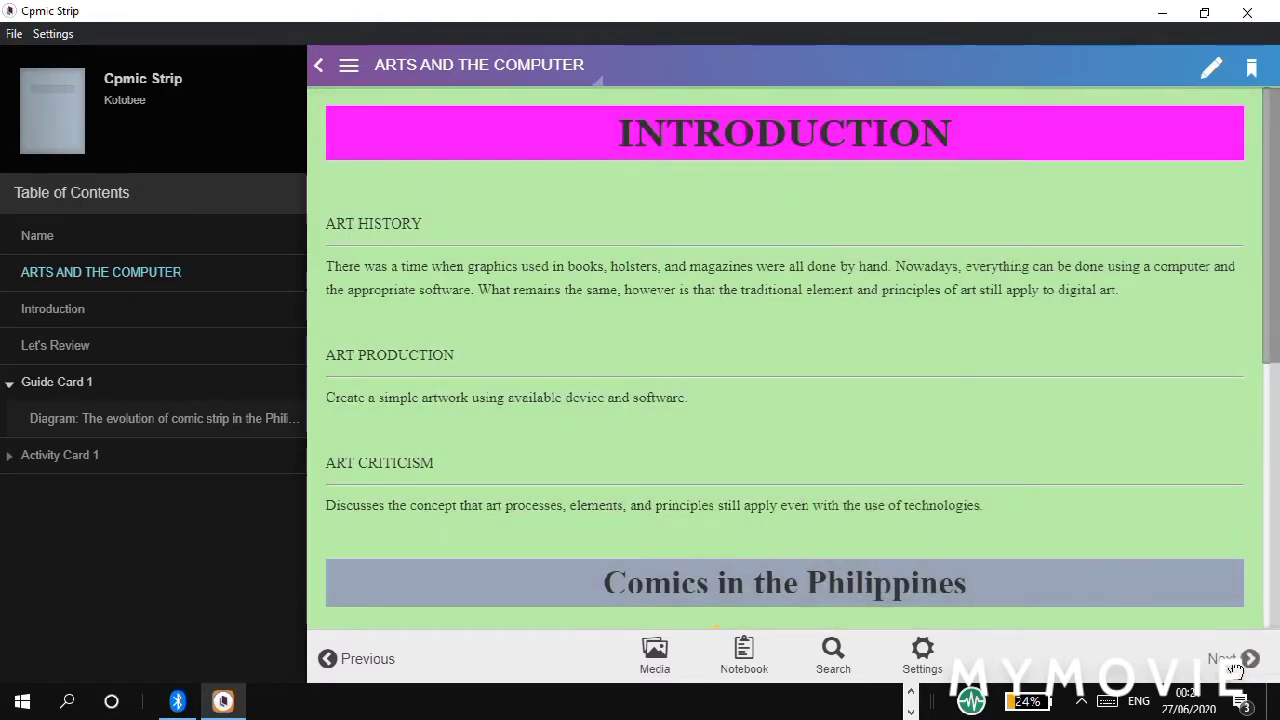
{"action": "left_click_drag", "start_coordinate": [1268, 272], "coordinate": [1266, 575]}
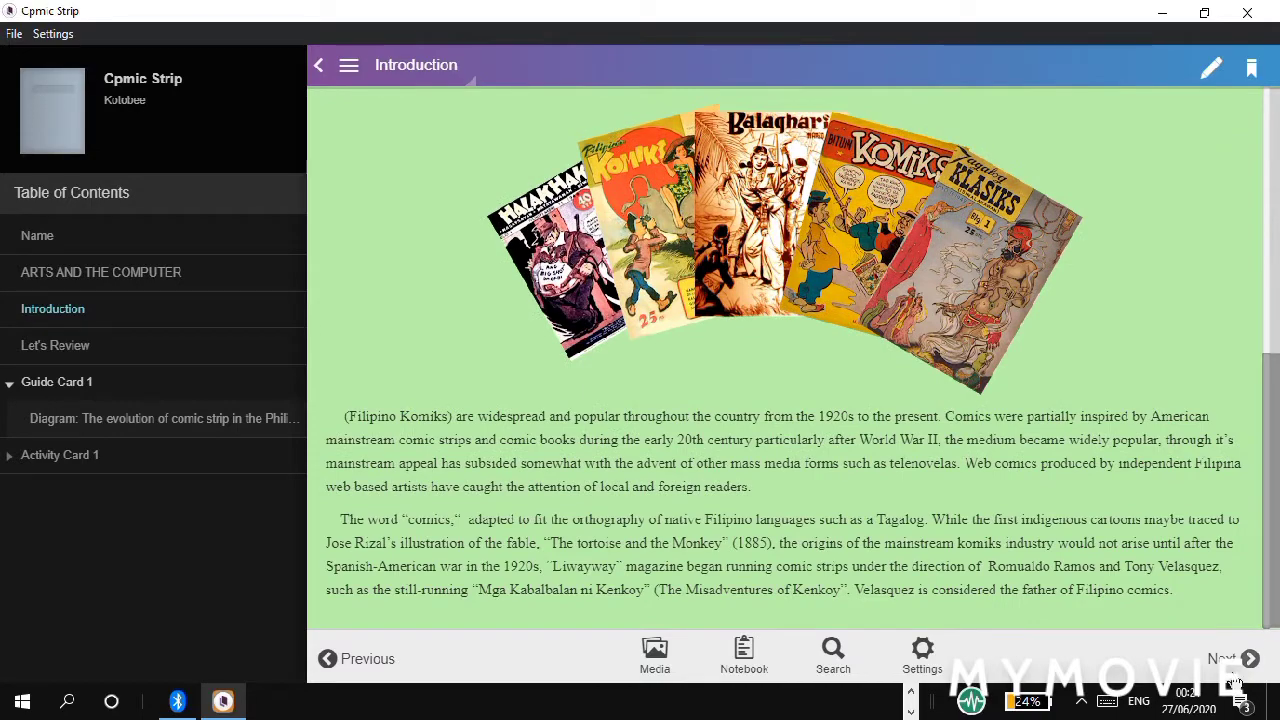
{"action": "left_click", "coordinate": [1245, 660]}
{"action": "scroll", "coordinate": [1273, 300], "scroll_direction": "down", "scroll_amount": 2}
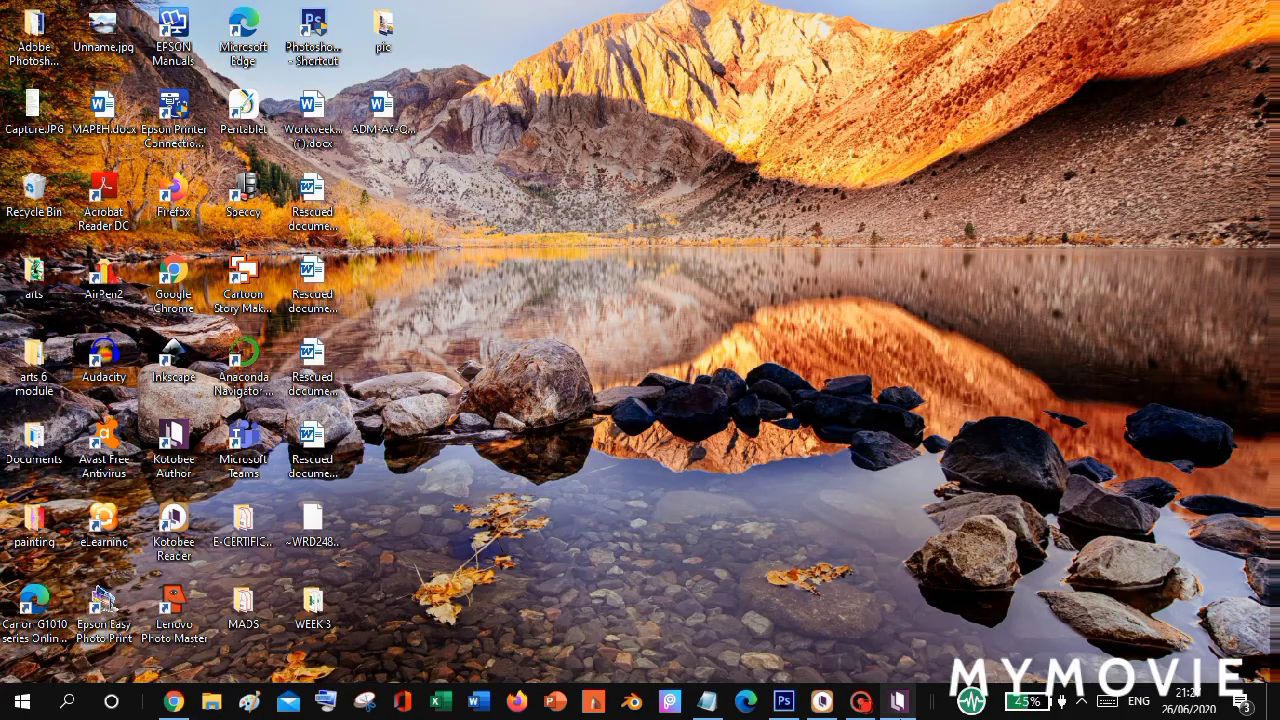
- Switch to Kotobee Author and start a new book with the reflowable layout
{"action": "mouse_move", "coordinate": [900, 703]}
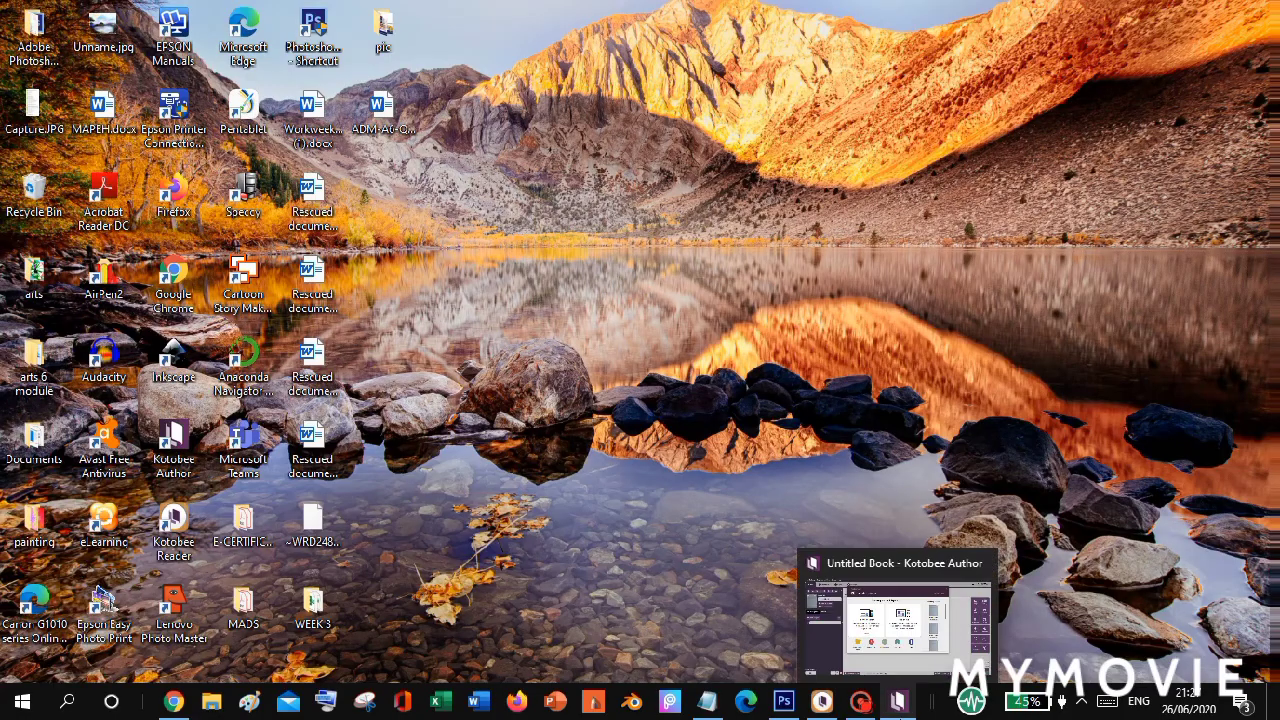
{"action": "left_click", "coordinate": [900, 703]}
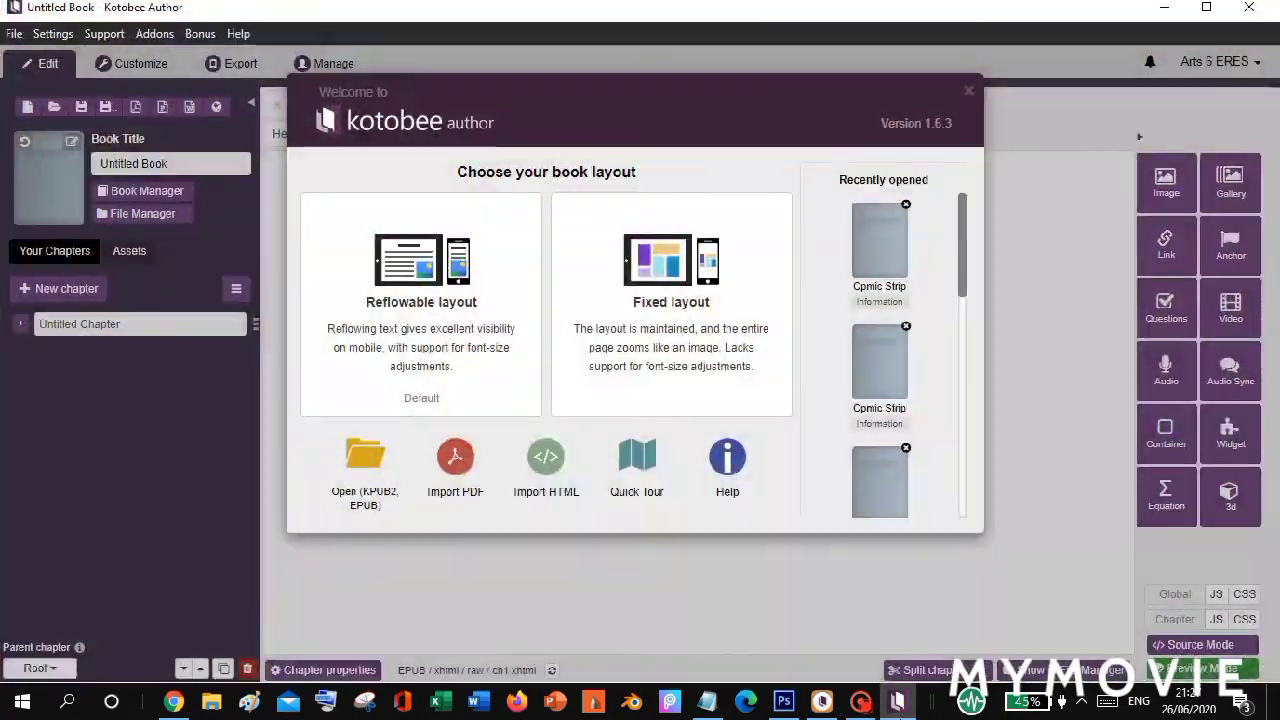
{"action": "left_click", "coordinate": [468, 312]}
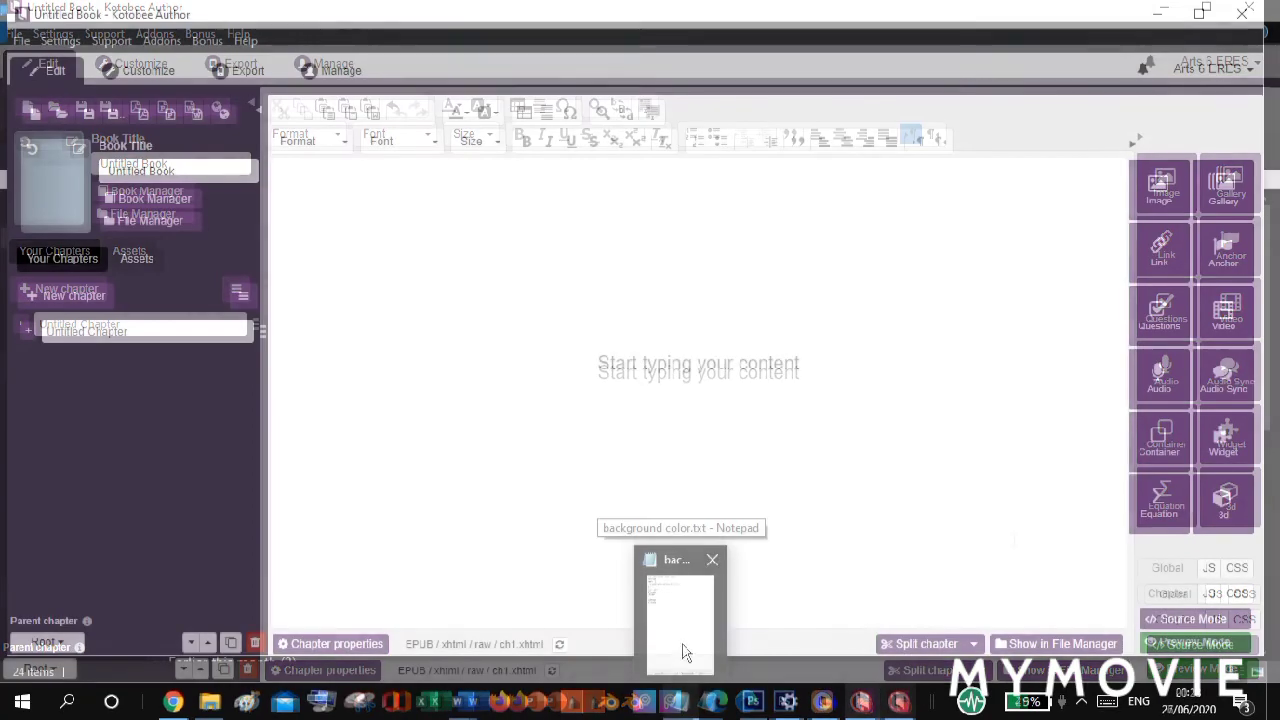
- Switch to background color.txt in Notepad and copy its entire body background-color style code
{"action": "mouse_move", "coordinate": [684, 647]}
{"action": "left_click", "coordinate": [684, 645]}
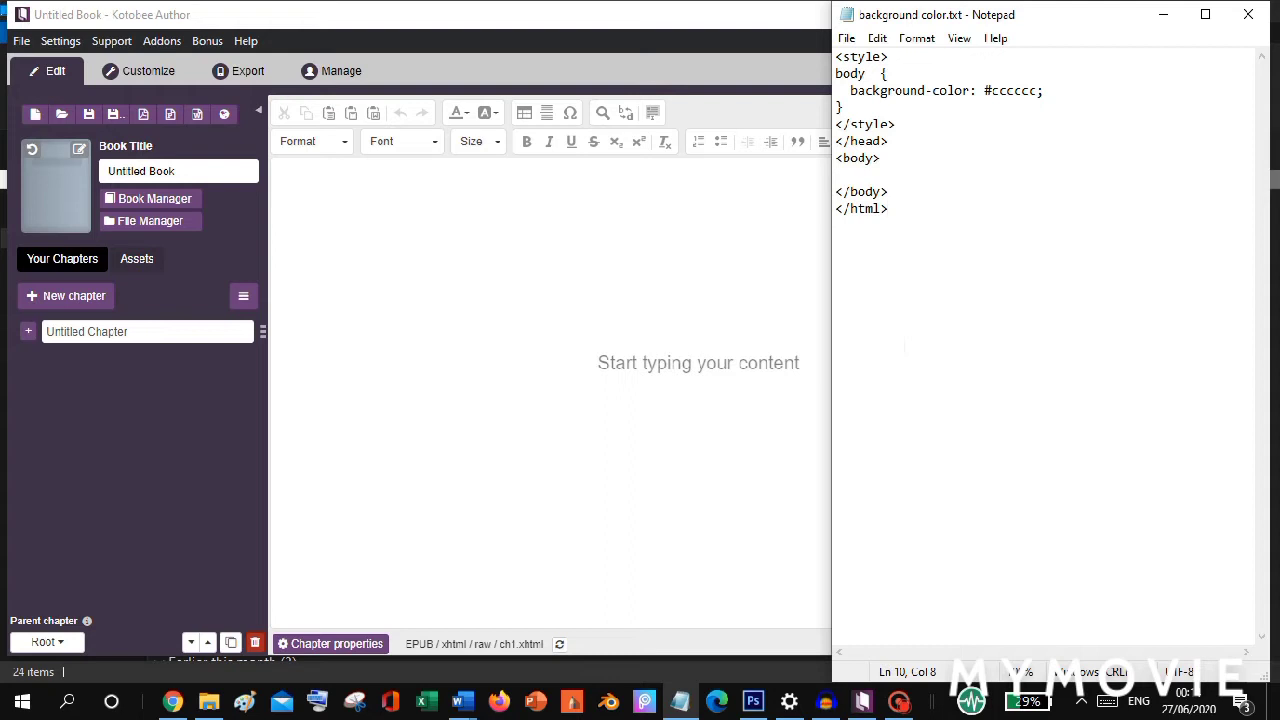
{"action": "left_click_drag", "start_coordinate": [929, 251], "coordinate": [835, 57]}
{"action": "key", "text": "ctrl+c"}
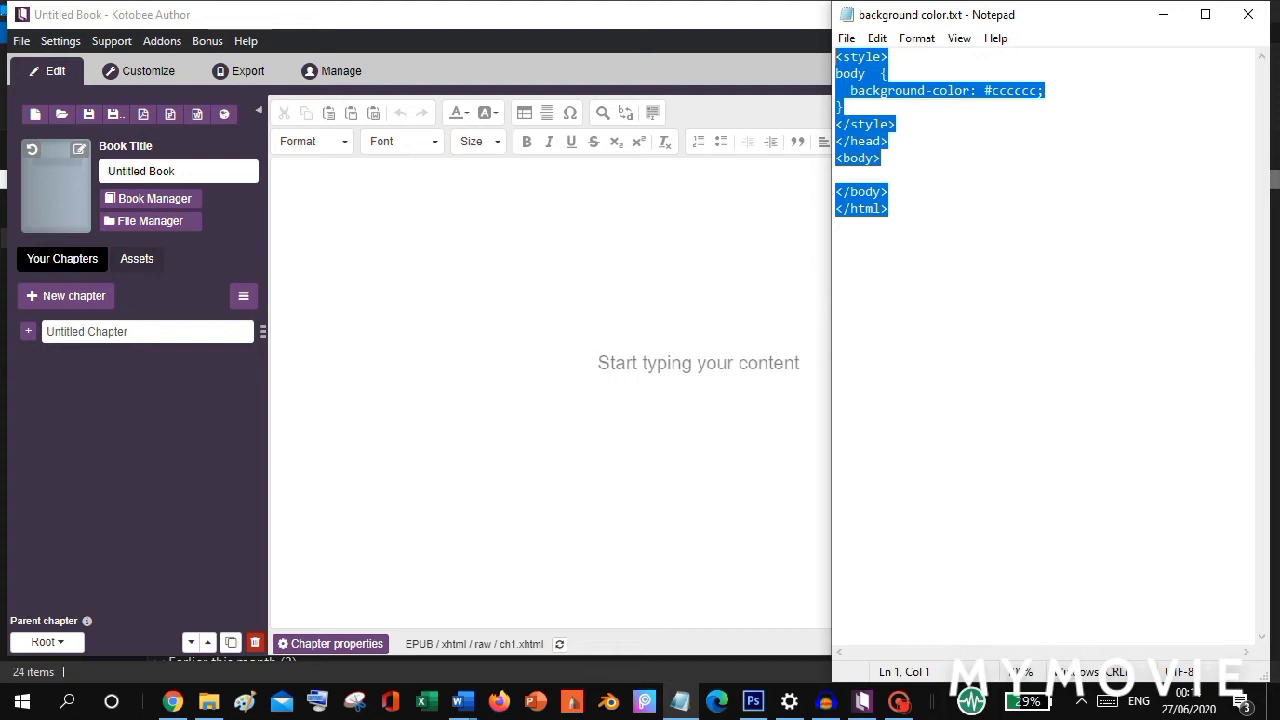
- Switch back to Kotobee Author, paste the copied style code below the title line in the chapter's source, and apply it
{"action": "mouse_move", "coordinate": [864, 708]}
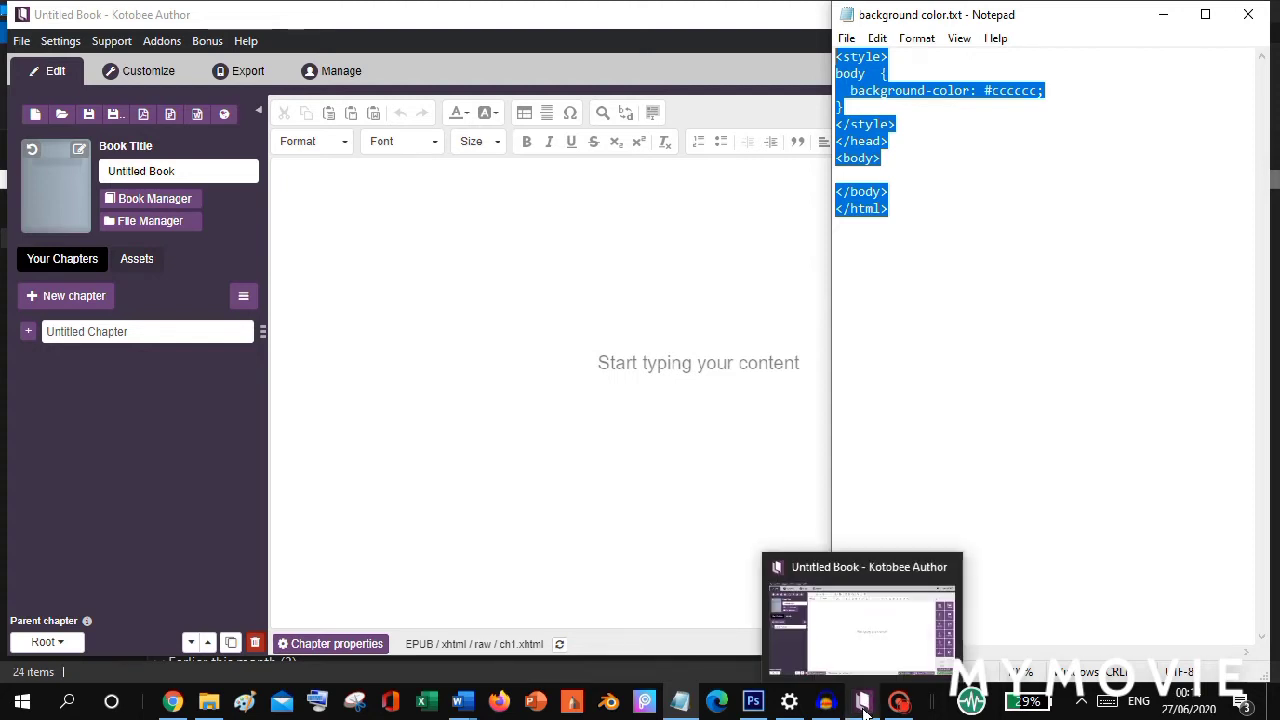
{"action": "left_click", "coordinate": [864, 708]}
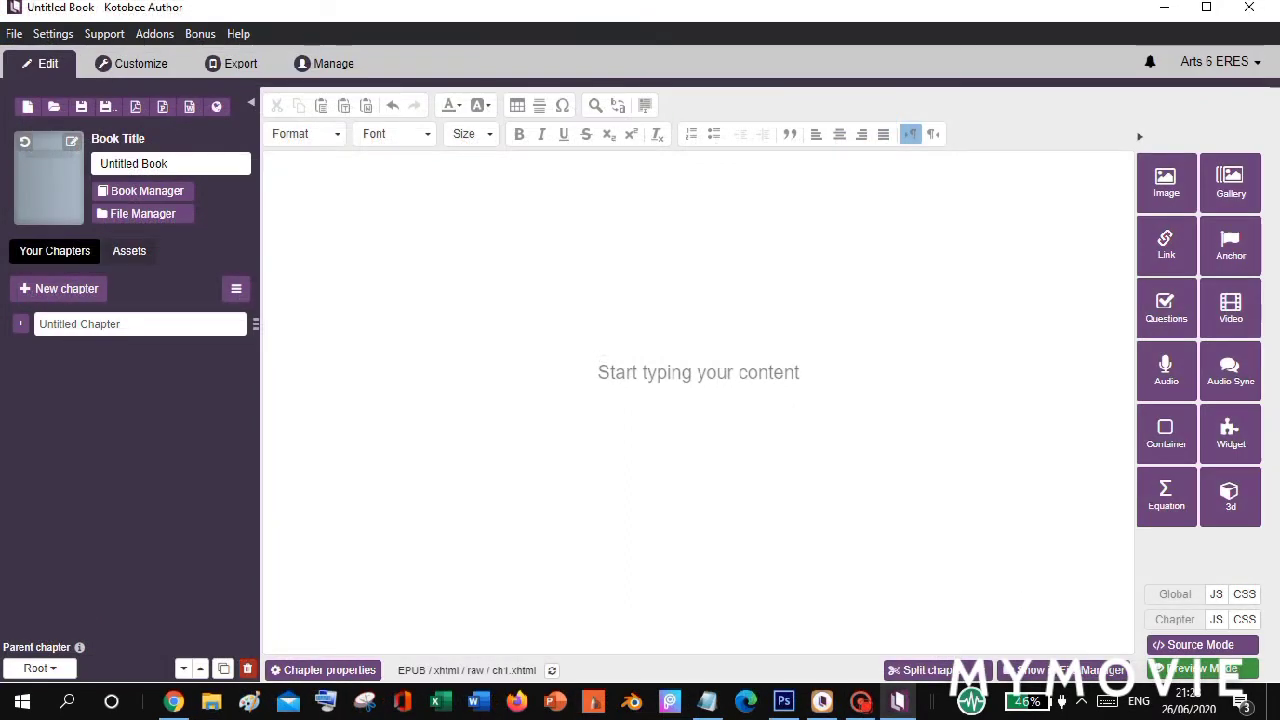
{"action": "left_click", "coordinate": [1199, 646]}
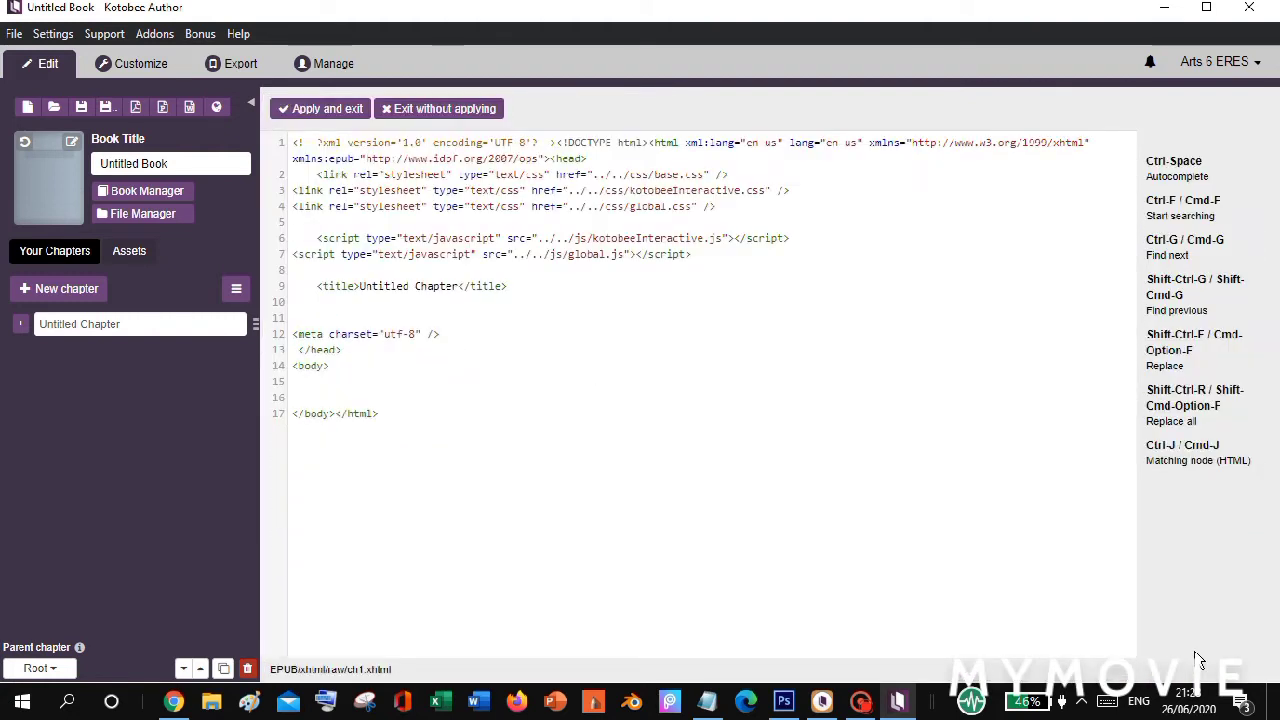
{"action": "left_click", "coordinate": [305, 312]}
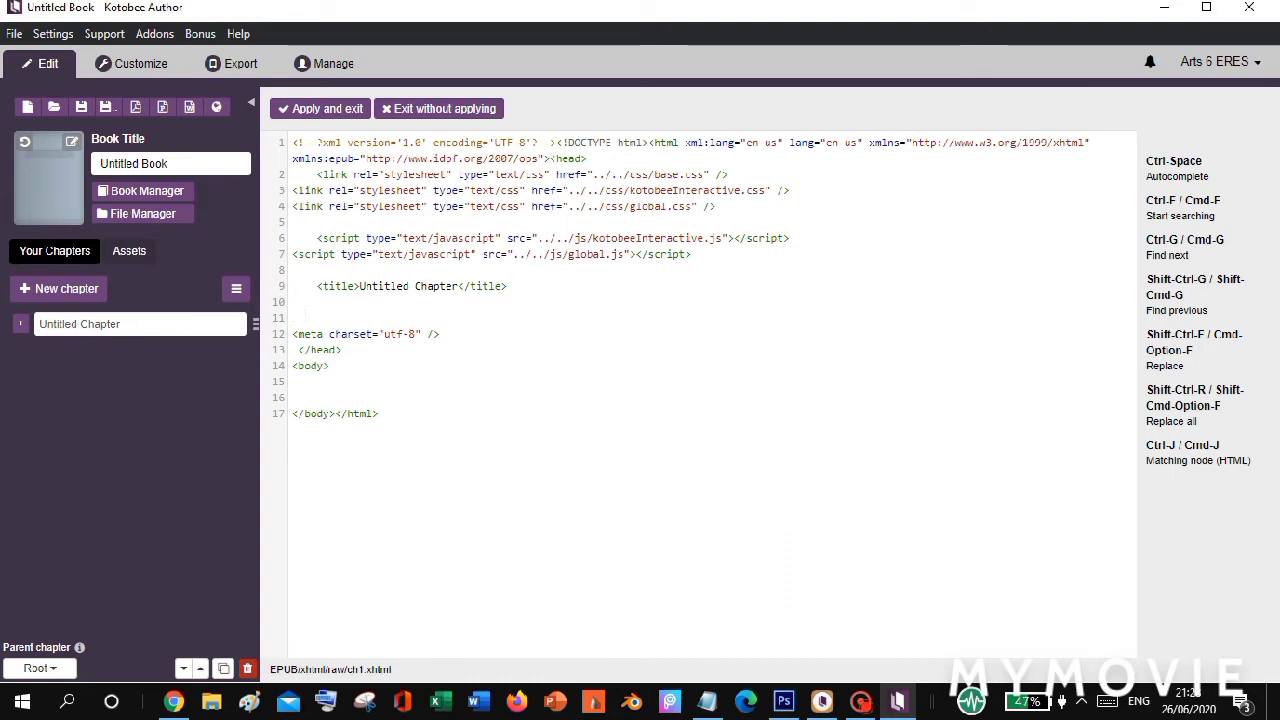
{"action": "key", "text": "ctrl+v"}
{"action": "key", "text": "Return"}
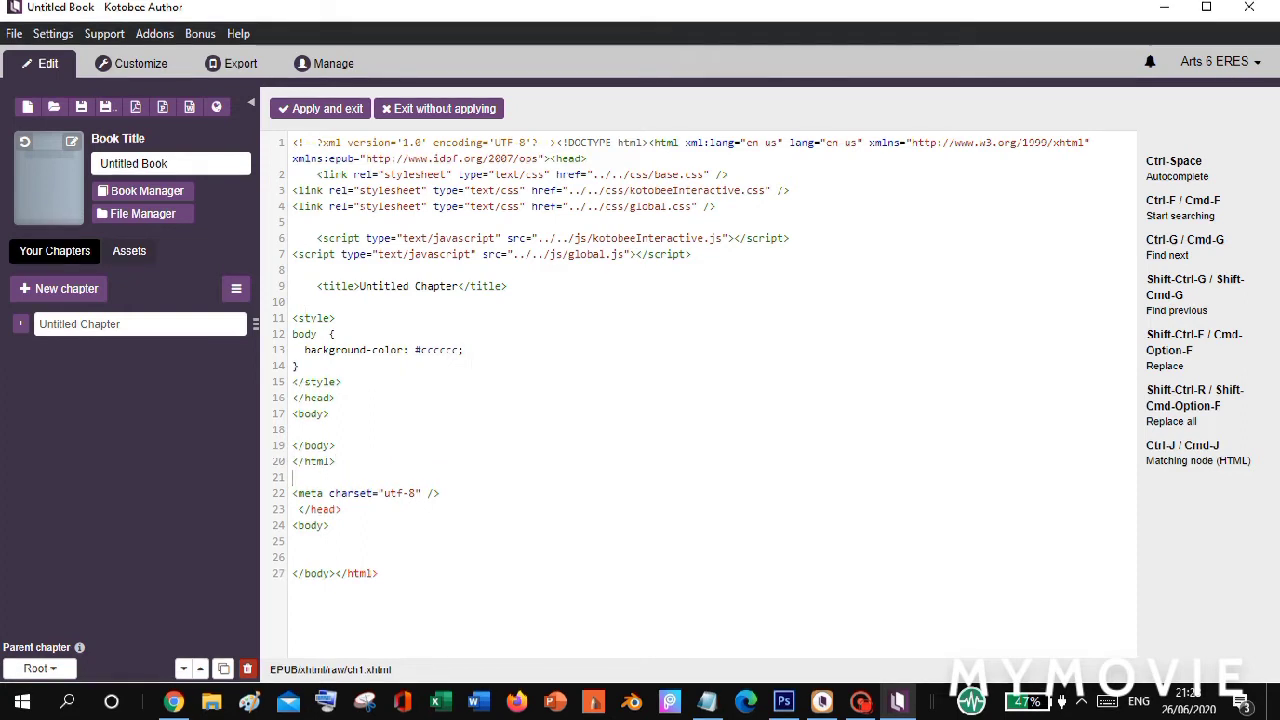
{"action": "left_click", "coordinate": [336, 110]}
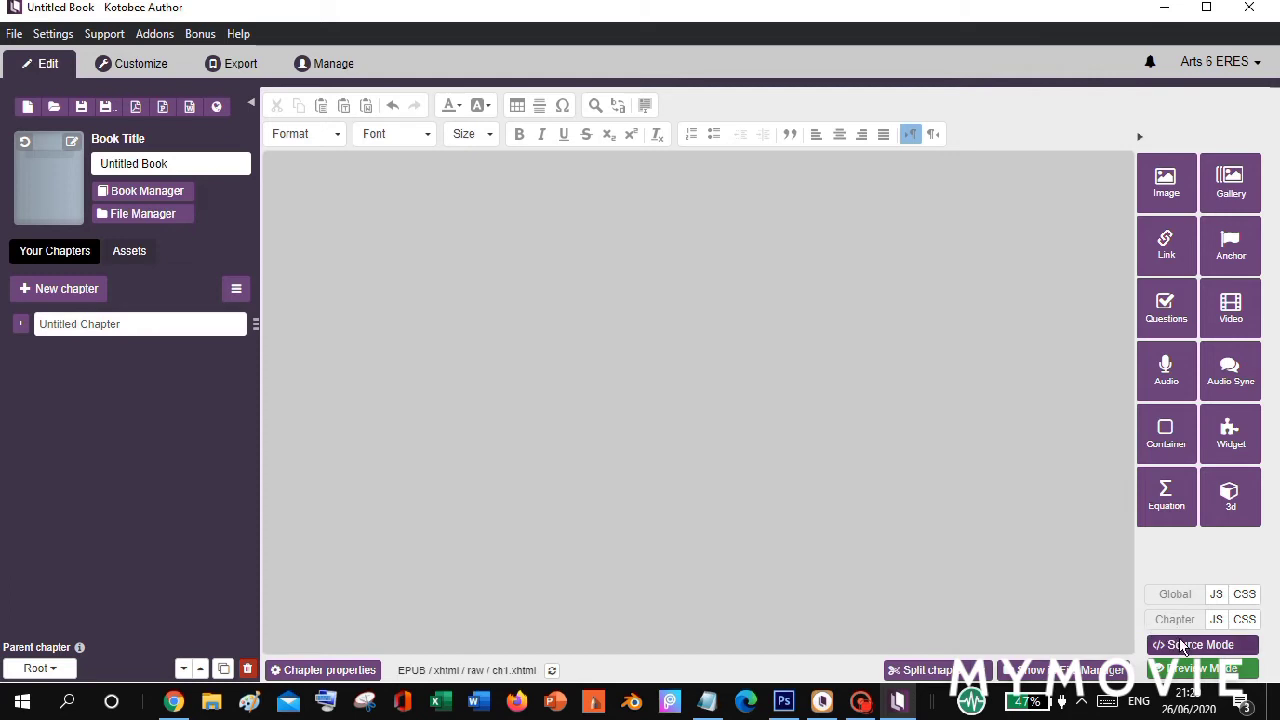
- Reopen the chapter's source at the background-color value, then switch to the HTML Color Codes page in Chrome and copy the turquoise code #01DFD7
{"action": "key", "text": "super+c"}
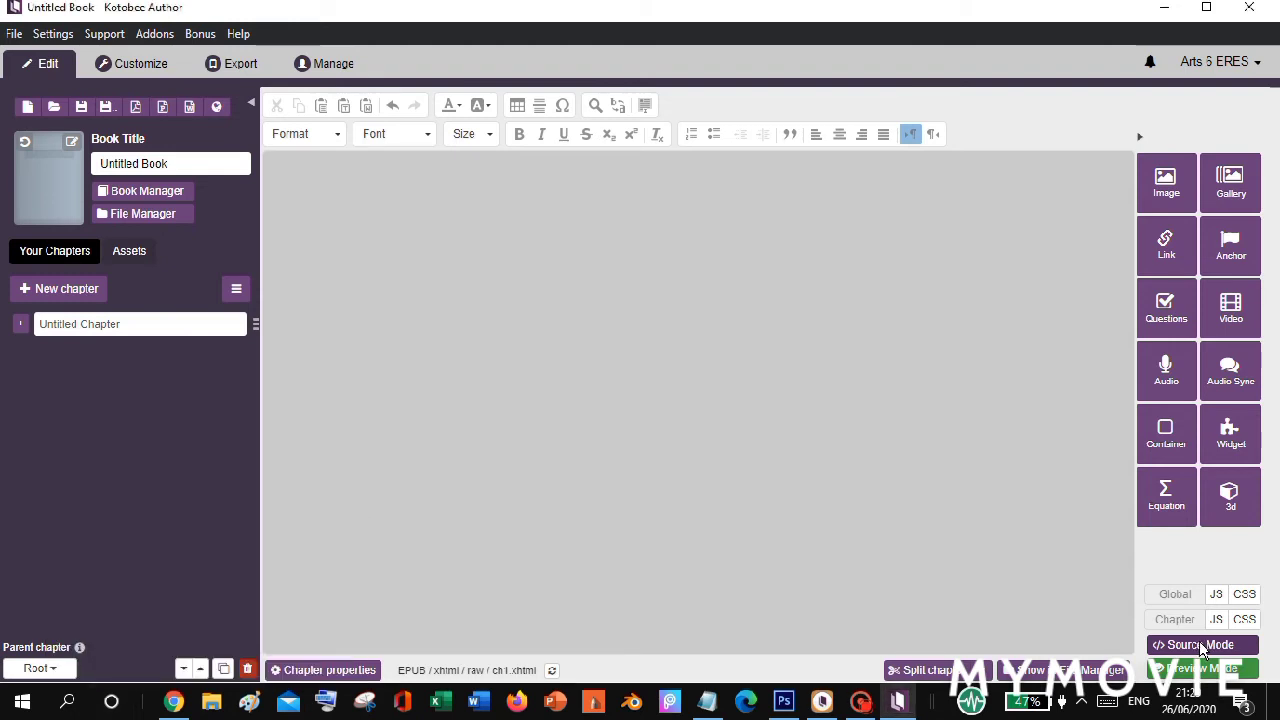
{"action": "left_click", "coordinate": [1202, 646]}
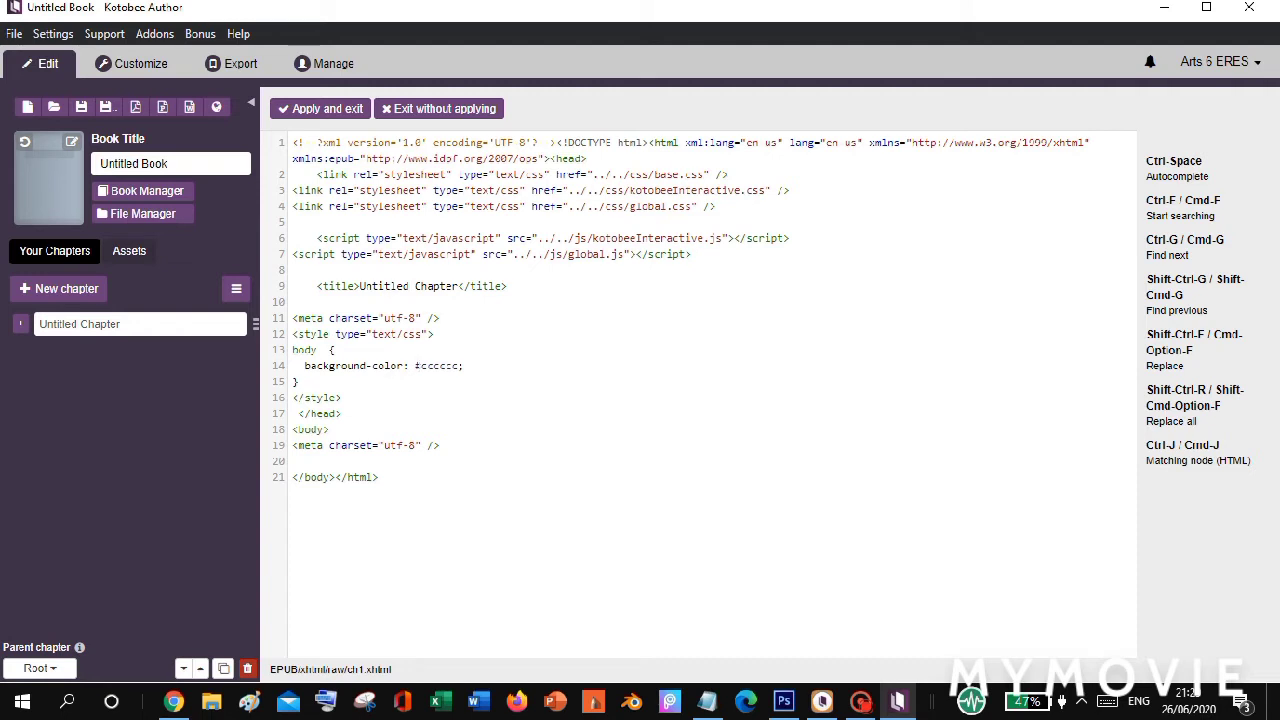
{"action": "left_click", "coordinate": [413, 366]}
{"action": "left_click", "coordinate": [180, 703]}
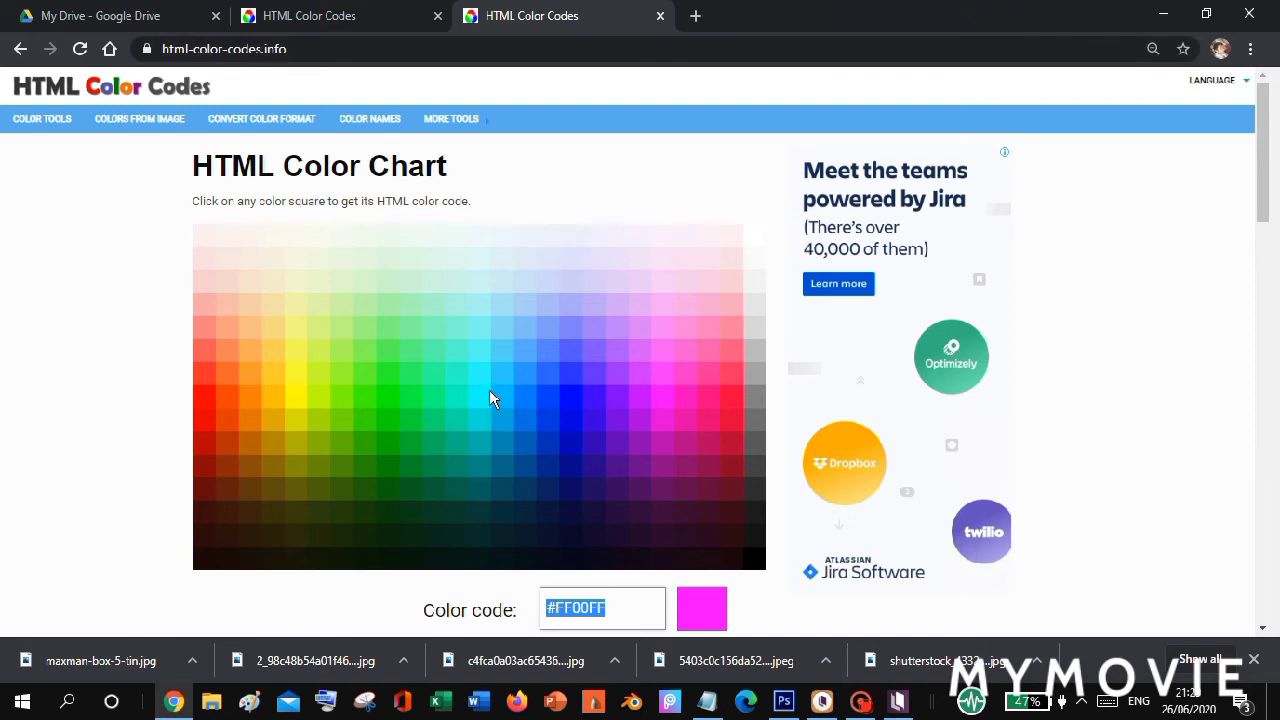
{"action": "left_click", "coordinate": [481, 420]}
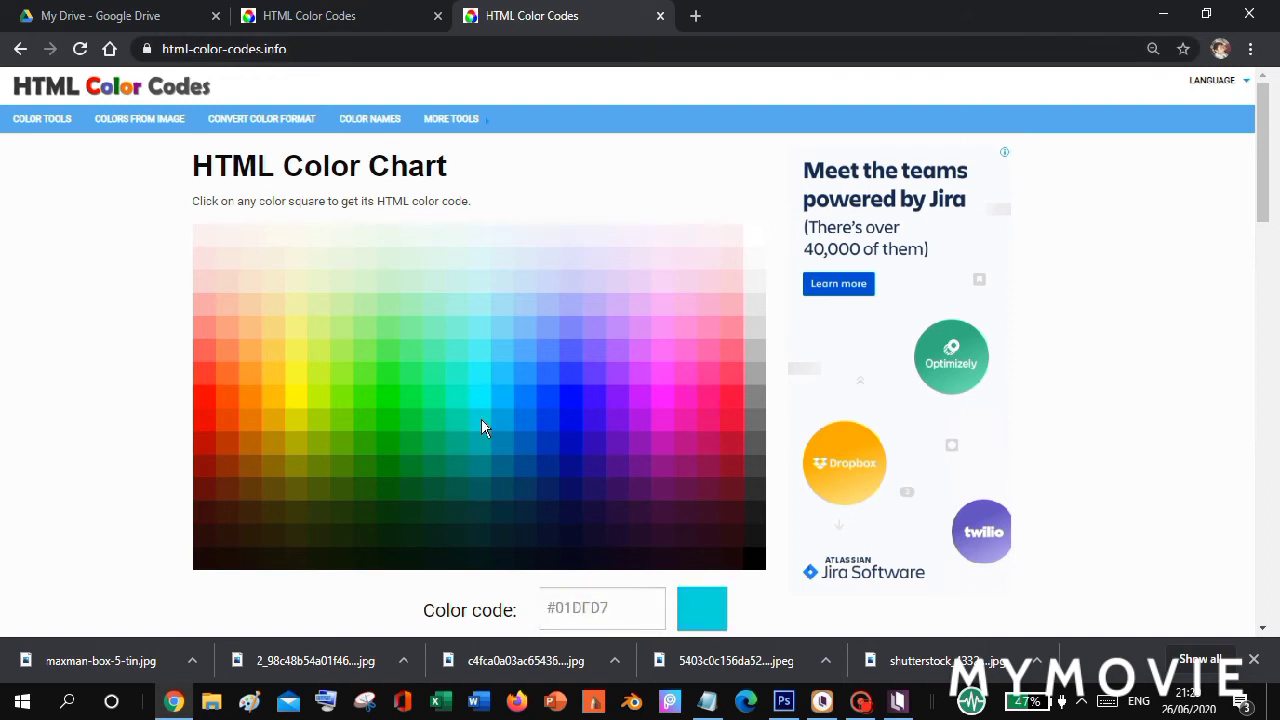
{"action": "left_click", "coordinate": [629, 611]}
{"action": "left_click_drag", "start_coordinate": [636, 608], "coordinate": [543, 609]}
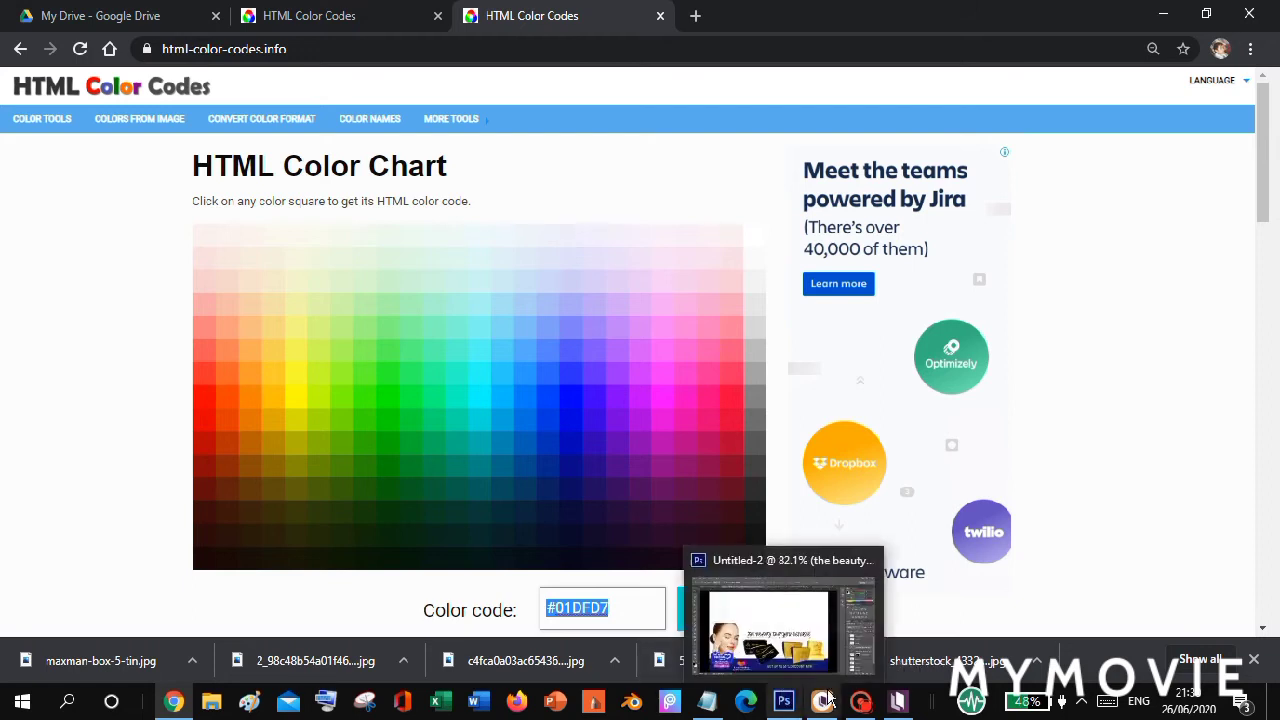
- Back in Kotobee Author, replace the chapter's background-color value with #01DFD7, apply the source, and place the cursor in the page
{"action": "left_click", "coordinate": [896, 702]}
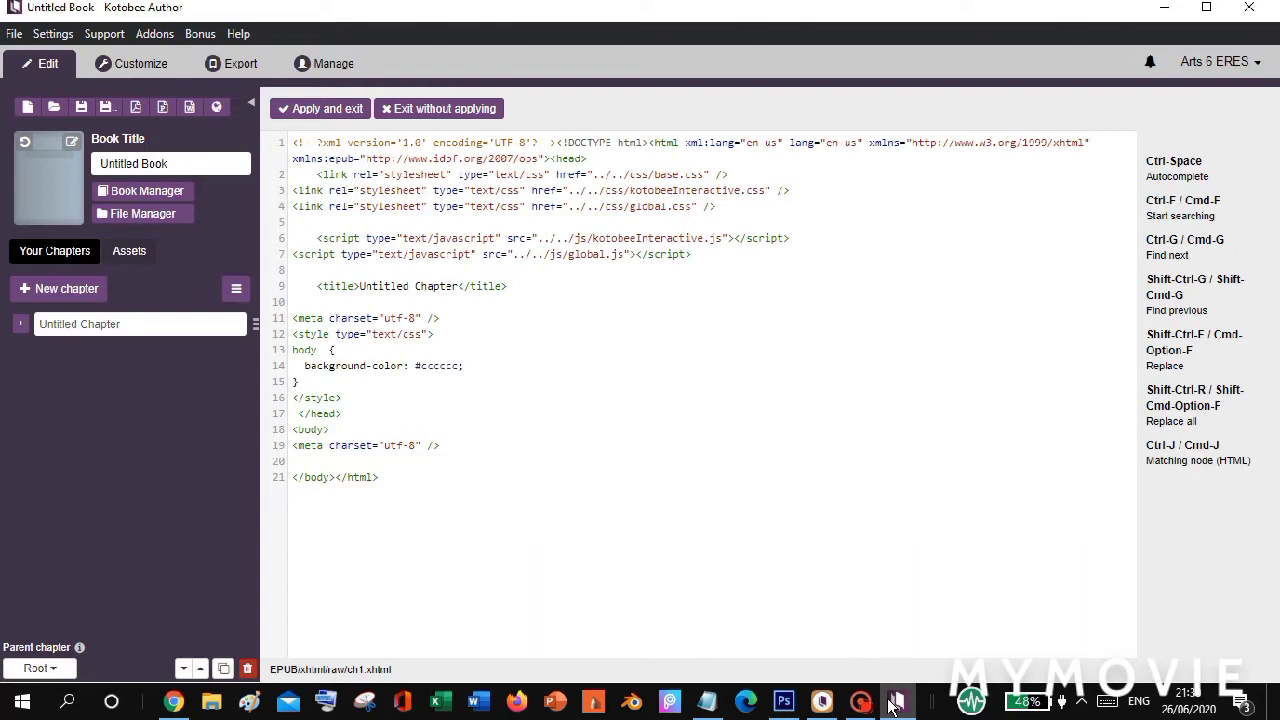
{"action": "key", "text": "BackSpace"}
{"action": "key", "text": "BackSpace"}
{"action": "key", "text": "BackSpace"}
{"action": "key", "text": "BackSpace"}
{"action": "key", "text": "BackSpace"}
{"action": "key", "text": "BackSpace"}
{"action": "key", "text": "BackSpace"}
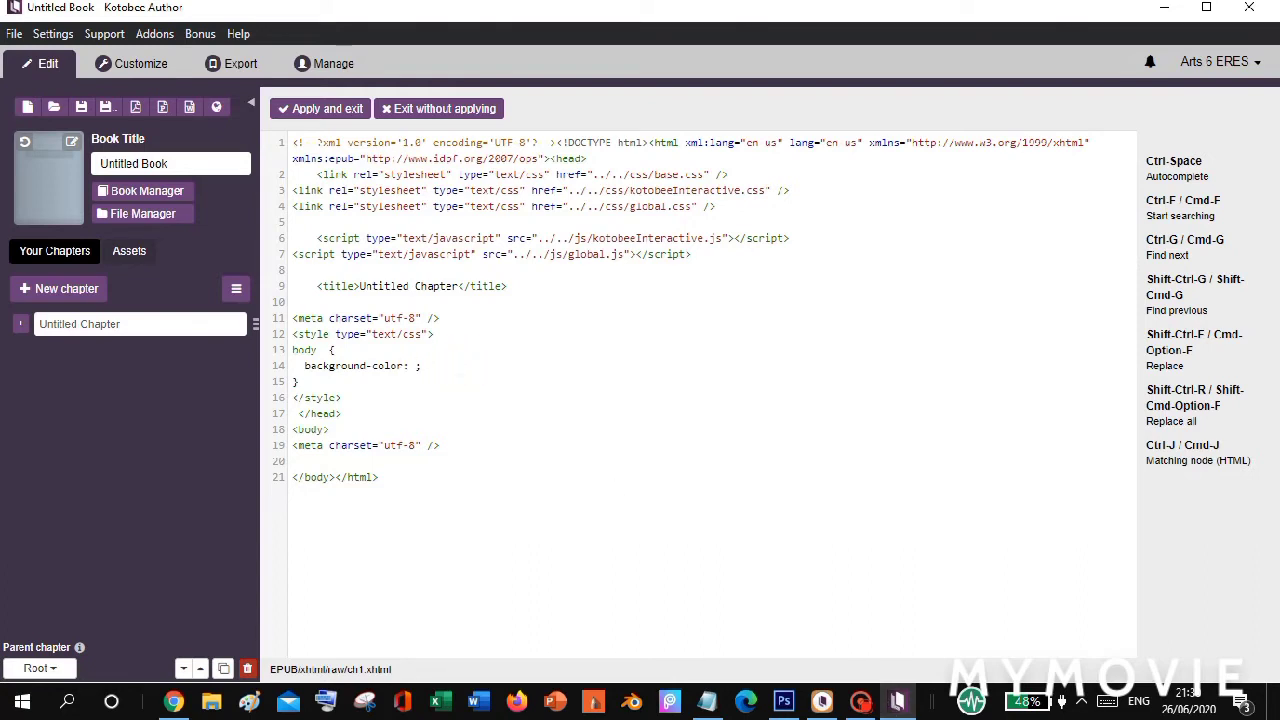
{"action": "key", "text": "ctrl+v"}
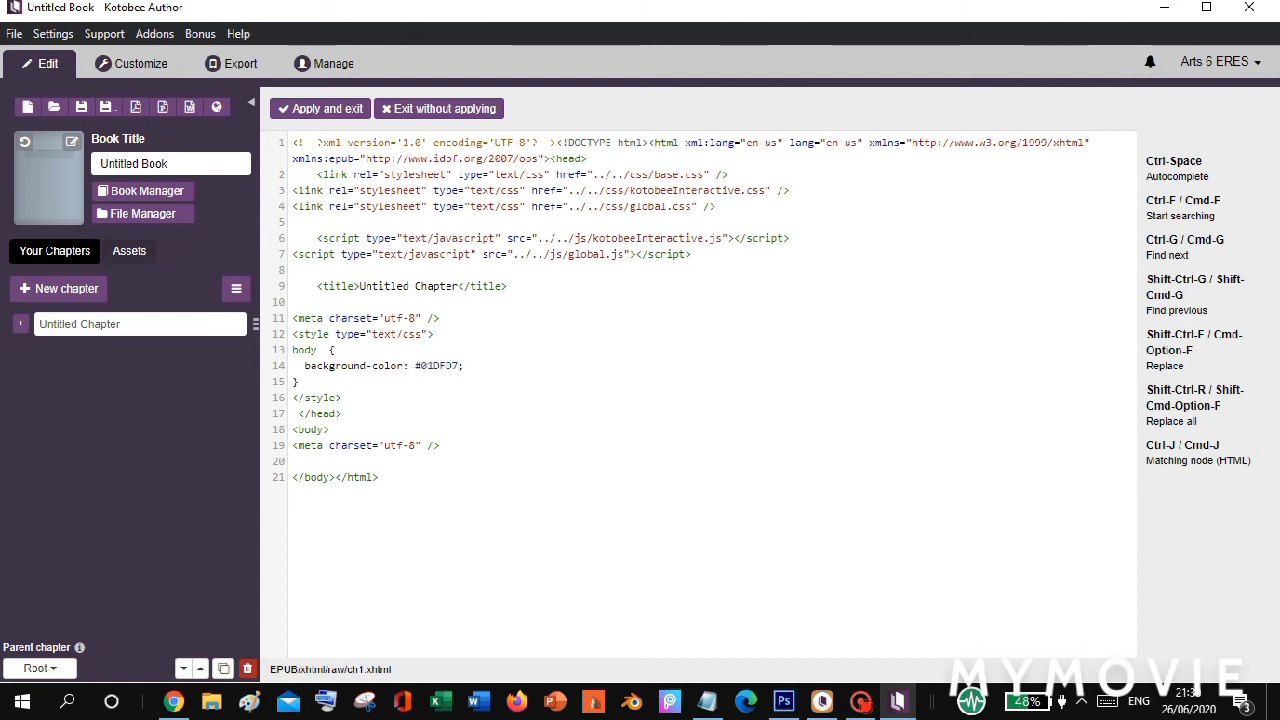
{"action": "left_click", "coordinate": [336, 112]}
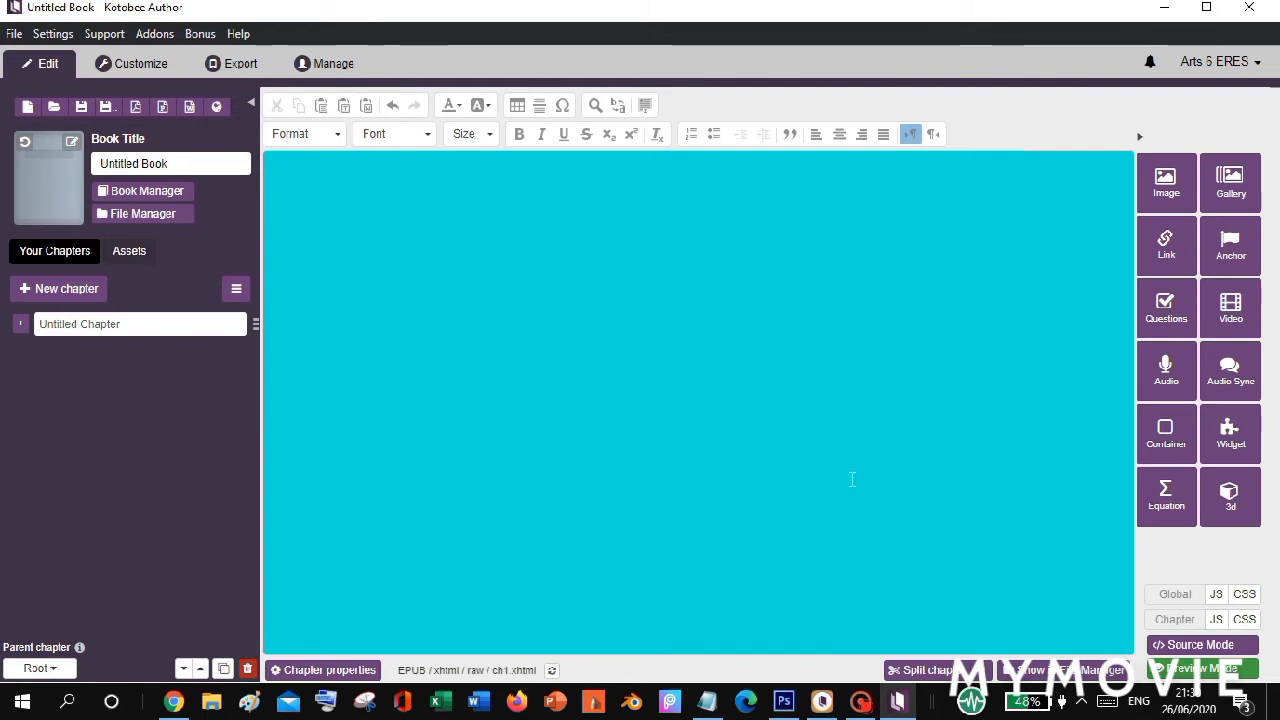
{"action": "left_click", "coordinate": [982, 400]}
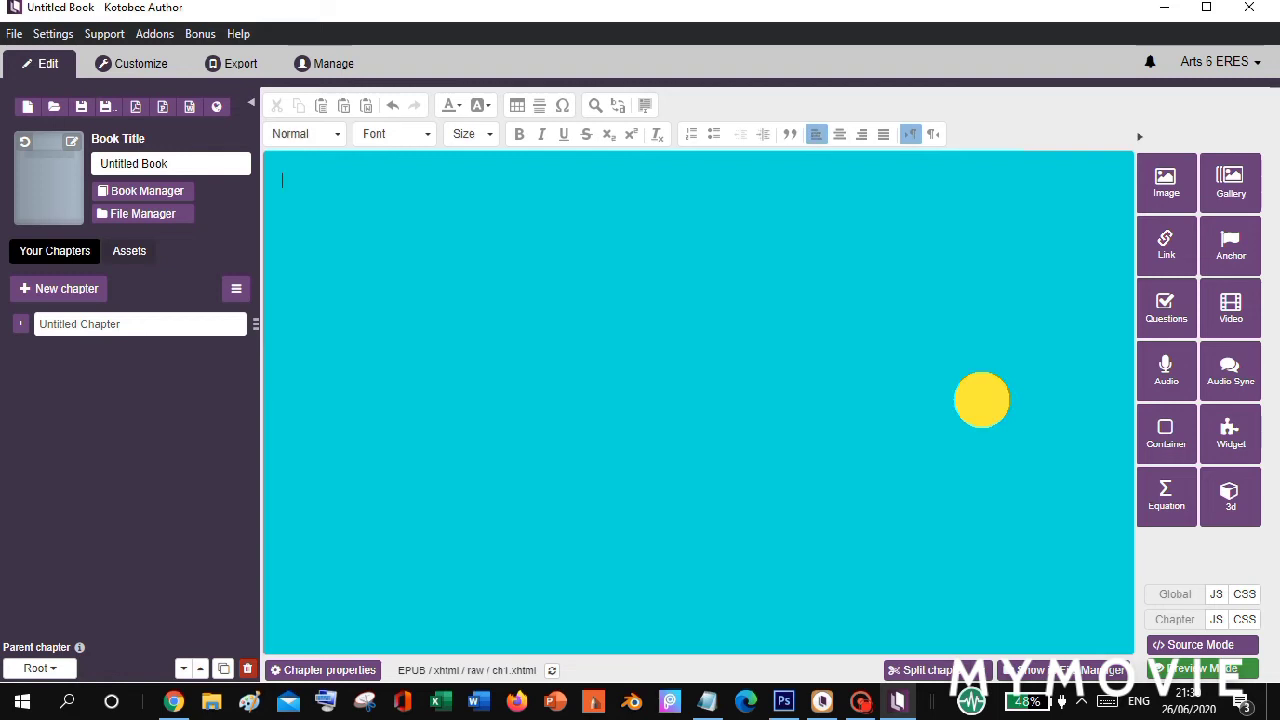
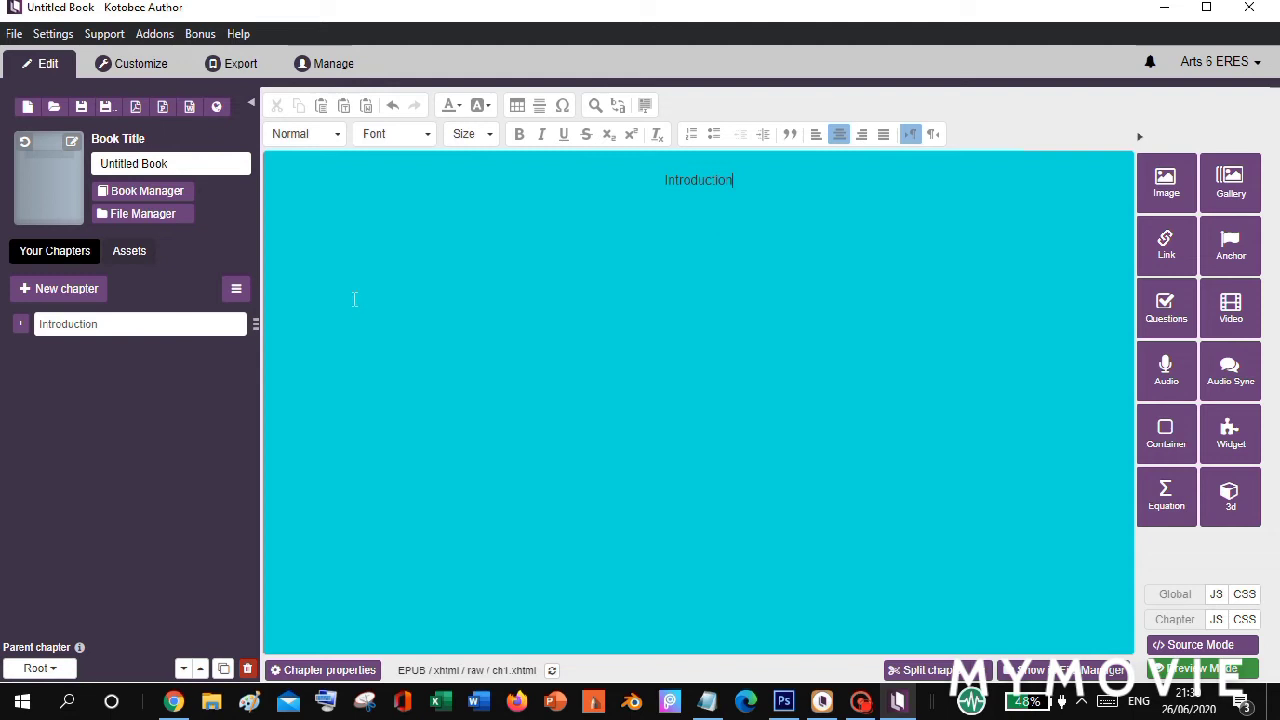
- Add a new reflowable chapter and name it "Cartoon Character Making"
{"action": "left_click", "coordinate": [66, 288]}
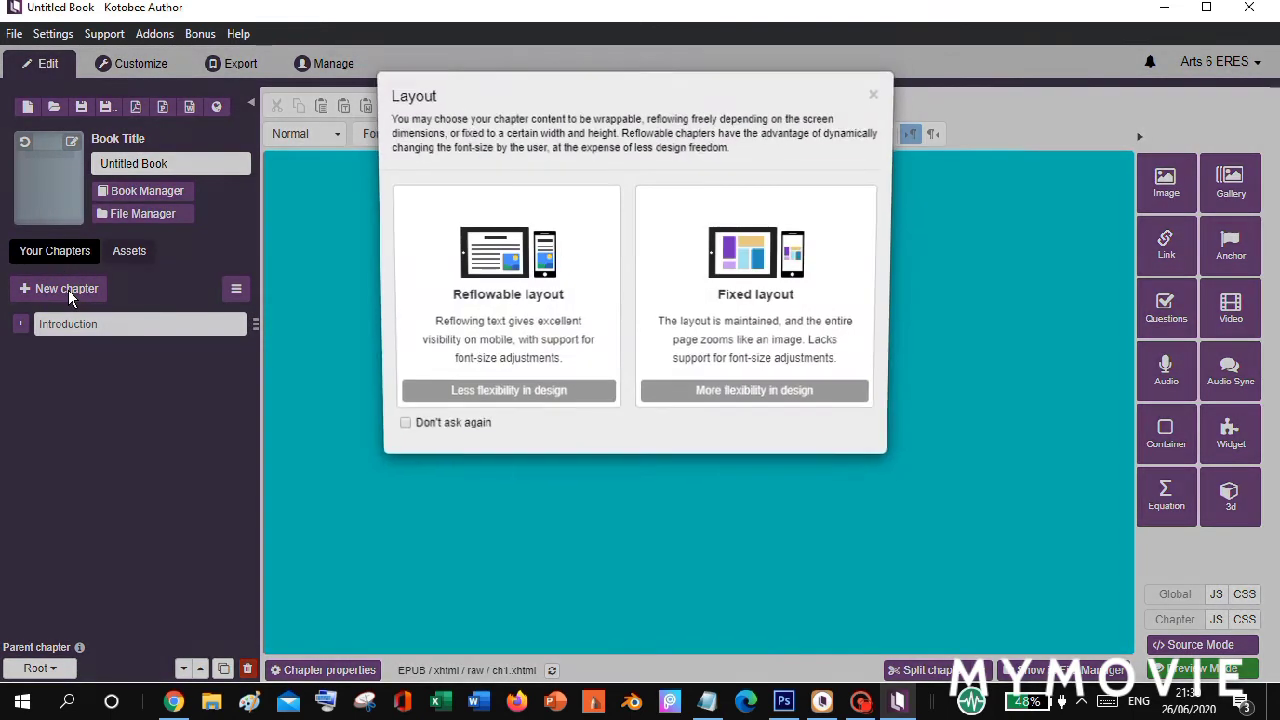
{"action": "left_click", "coordinate": [519, 275]}
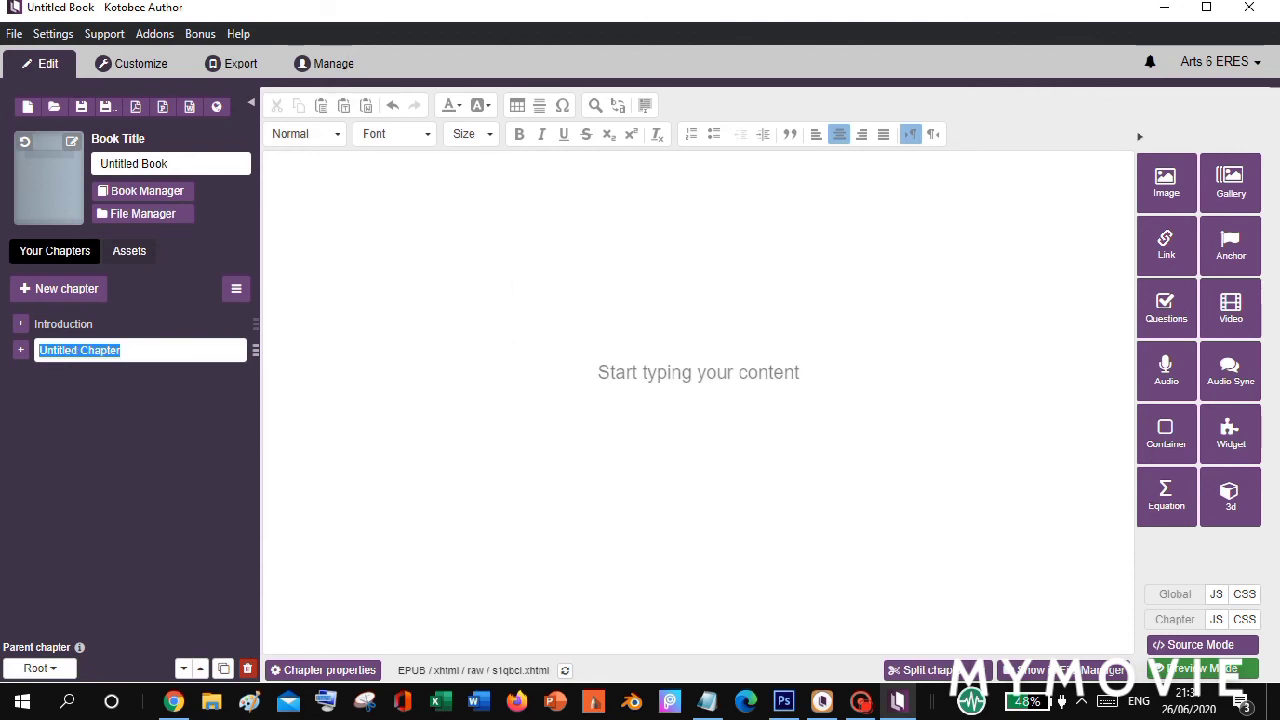
{"action": "key", "text": "BackSpace"}
{"action": "type", "text": "Cartoo"}
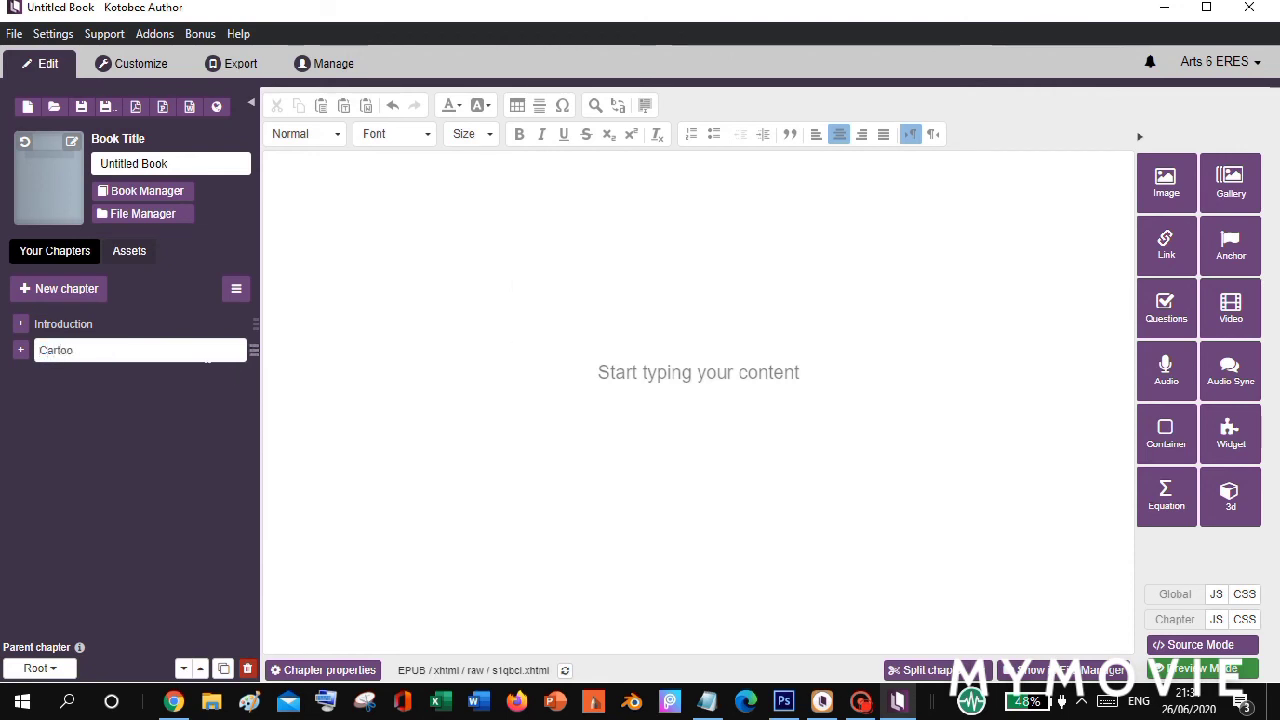
{"action": "type", "text": "n Character Making"}
- Open the source of the "Cartoon Character Making" chapter, then switch to Notepad and copy all the code in background color.txt
{"action": "left_click", "coordinate": [572, 314]}
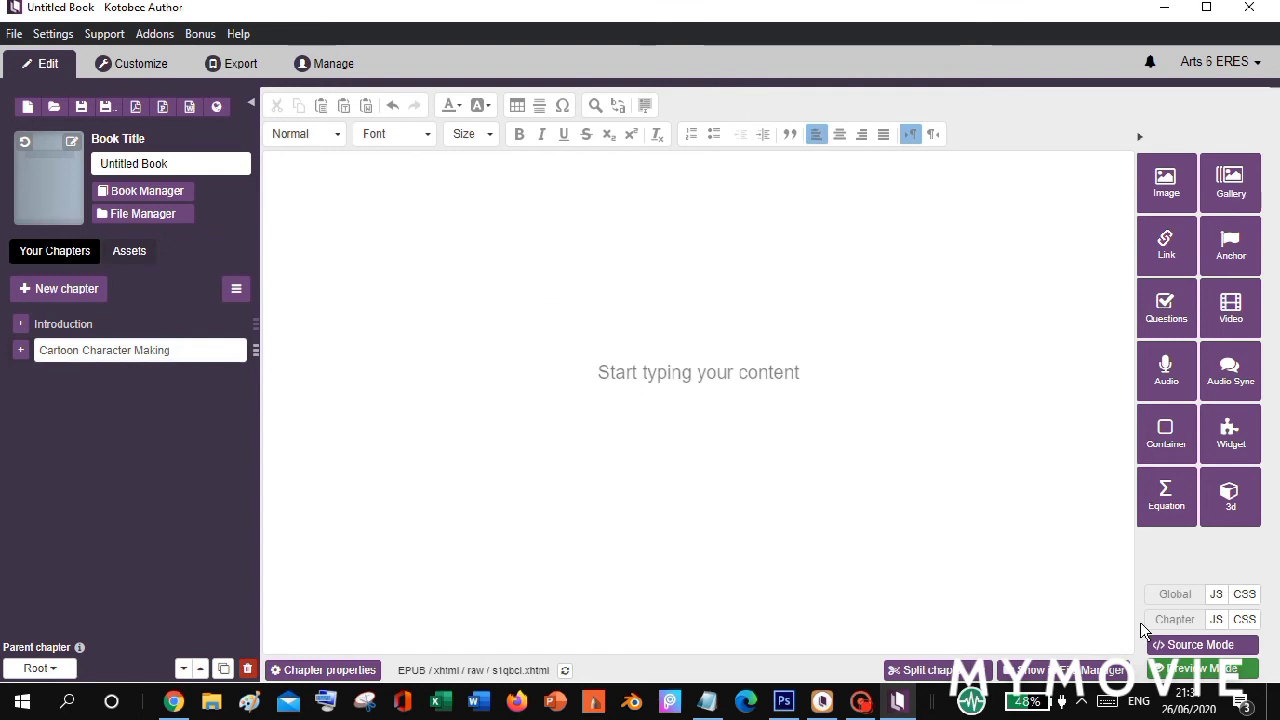
{"action": "left_click", "coordinate": [1199, 645]}
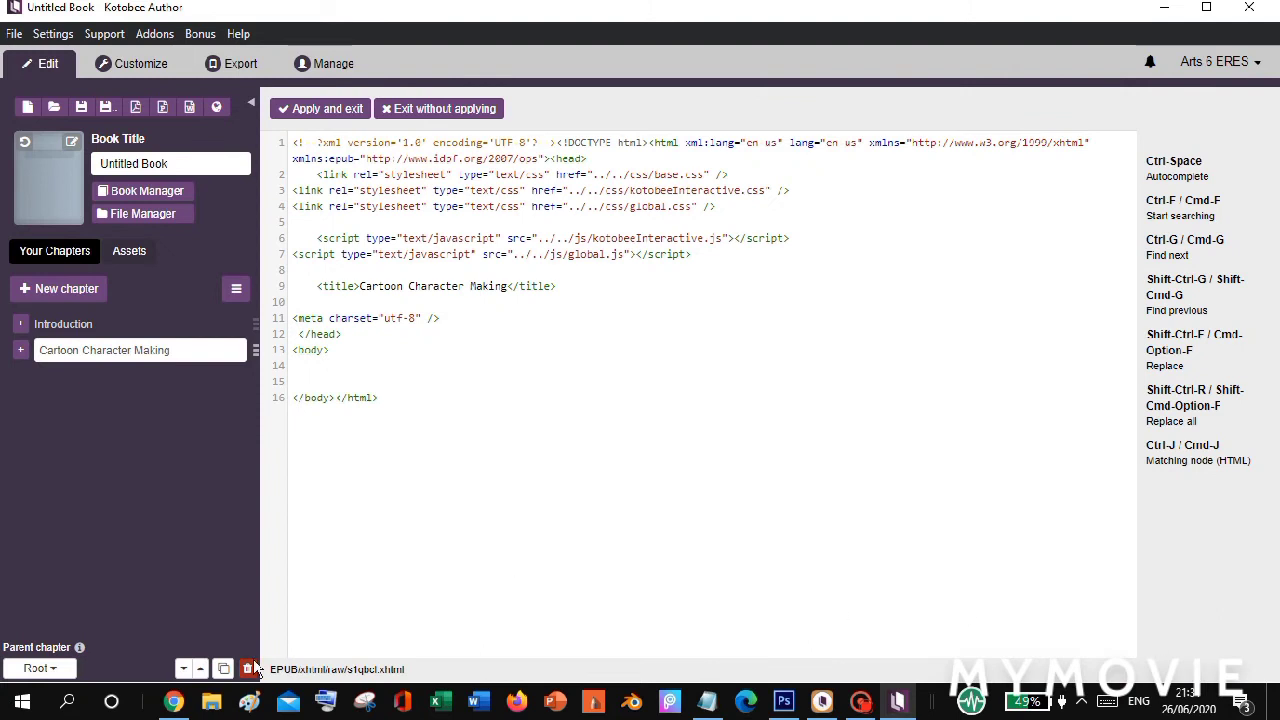
{"action": "left_click", "coordinate": [708, 700]}
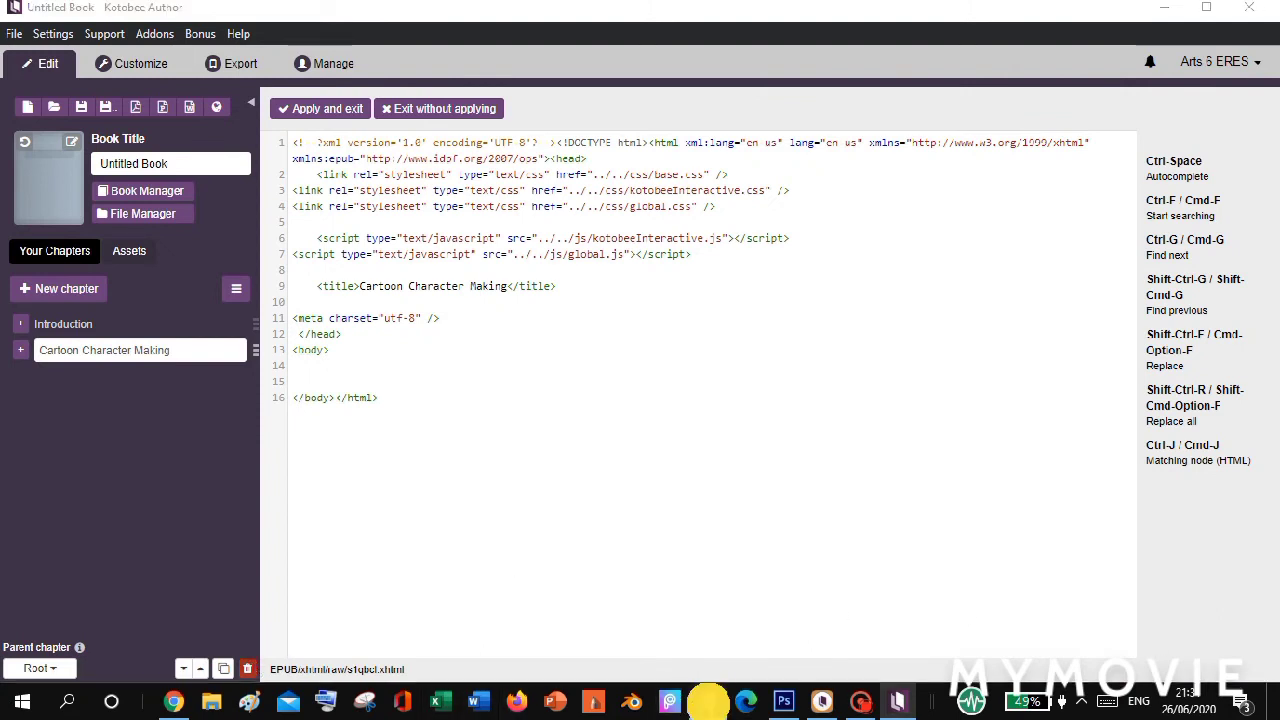
{"action": "left_click", "coordinate": [123, 155]}
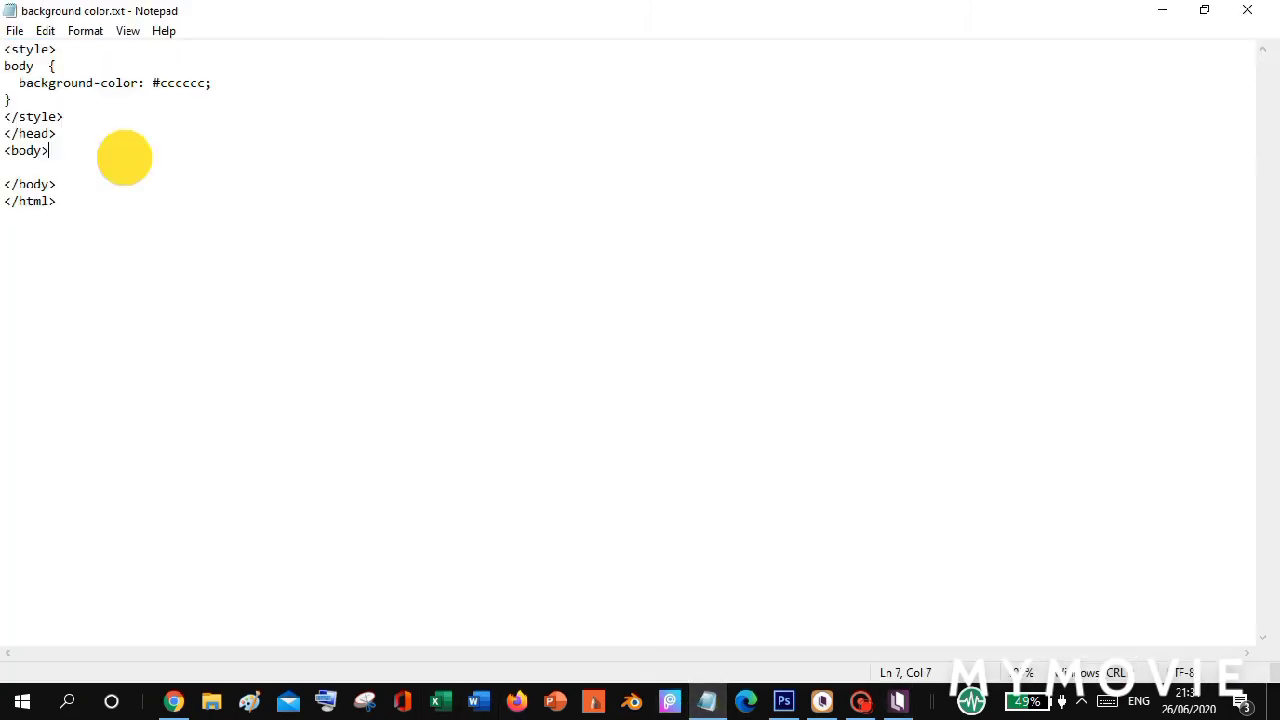
{"action": "key", "text": "ctrl+End"}
{"action": "left_click", "coordinate": [121, 206]}
{"action": "left_click_drag", "start_coordinate": [121, 206], "coordinate": [11, 29]}
{"action": "key", "text": "ctrl+c"}
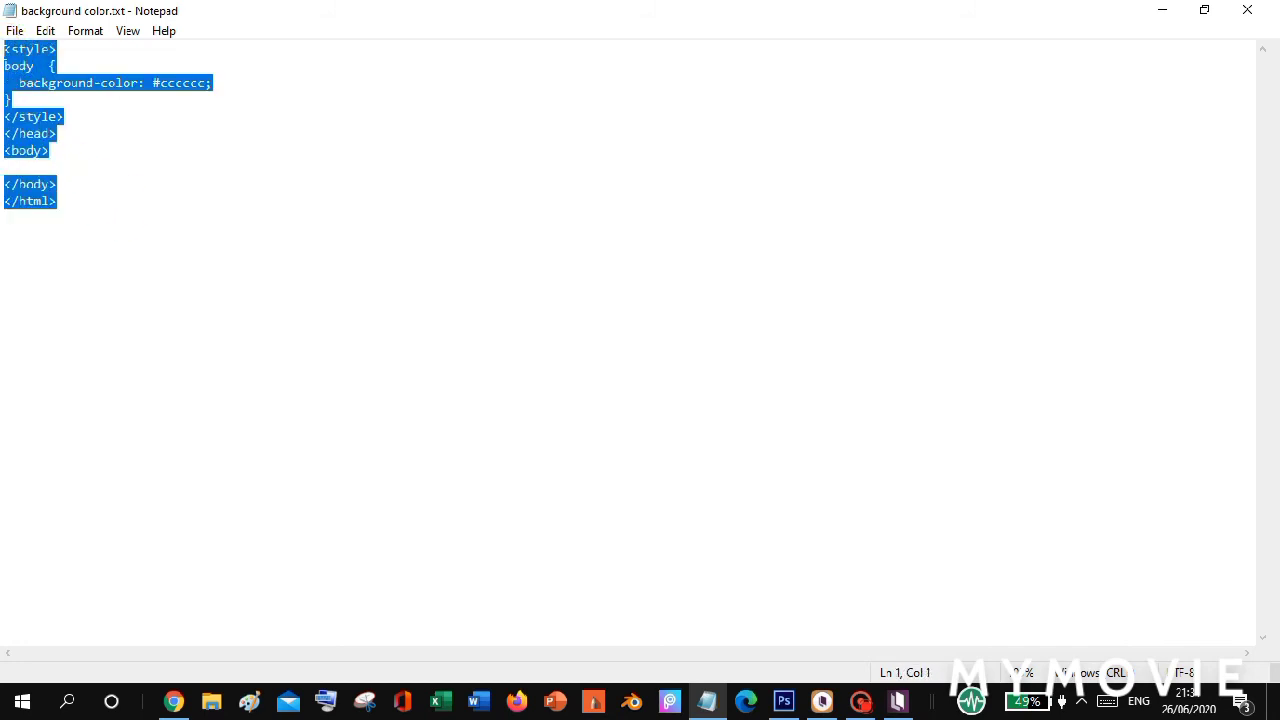
- Switch back to Kotobee Author and paste the copied style code on a new line below the title line in the chapter's source
{"action": "left_click", "coordinate": [897, 701]}
{"action": "left_click", "coordinate": [316, 301]}
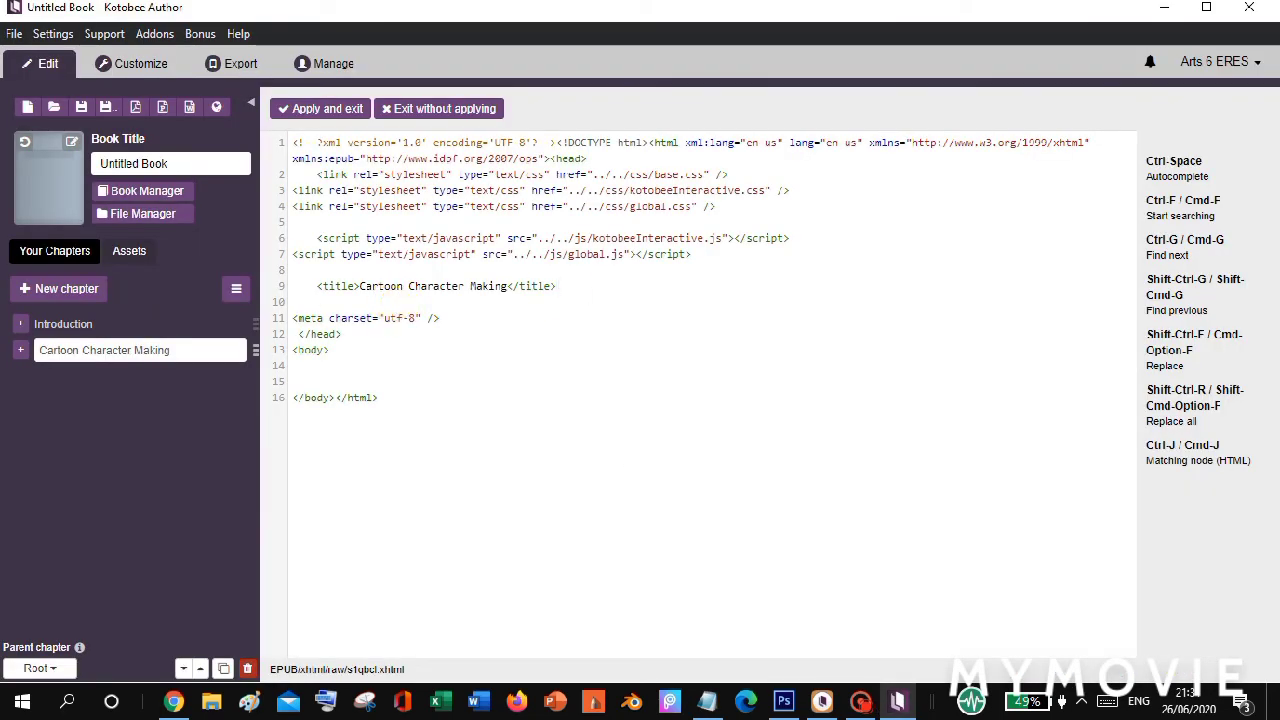
{"action": "key", "text": "Return"}
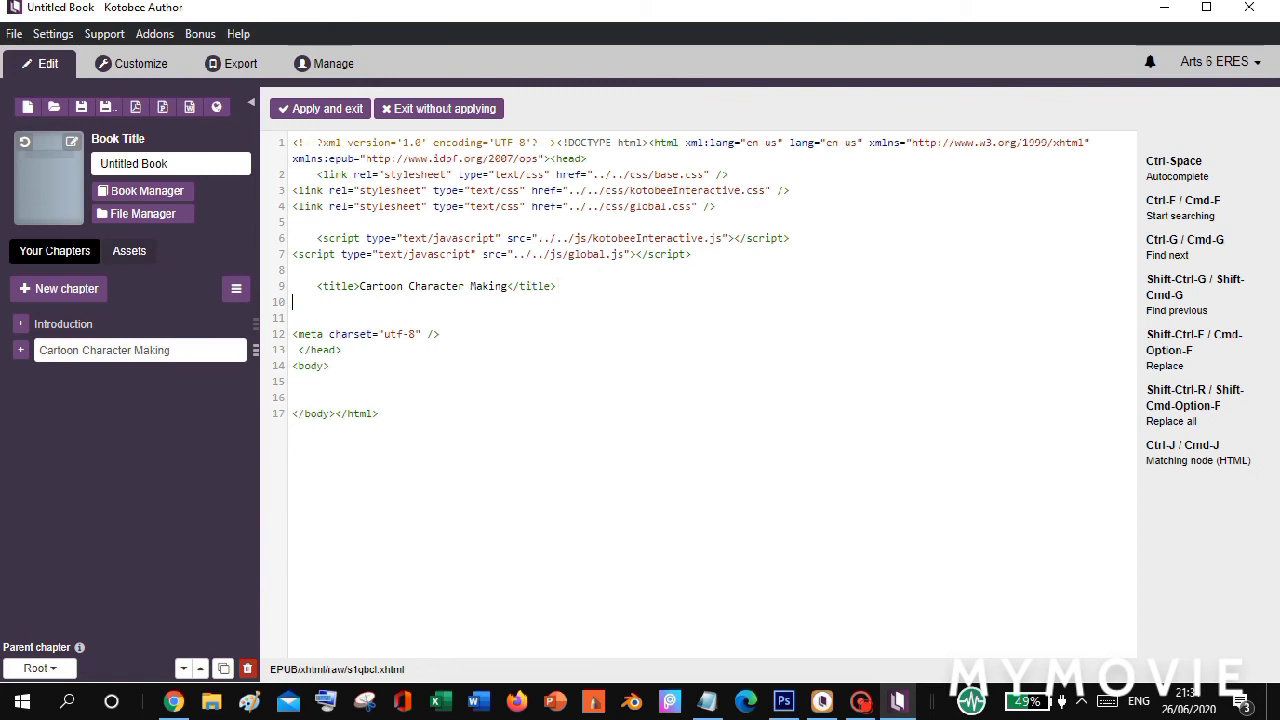
{"action": "key", "text": "Return"}
{"action": "key", "text": "ctrl+v"}
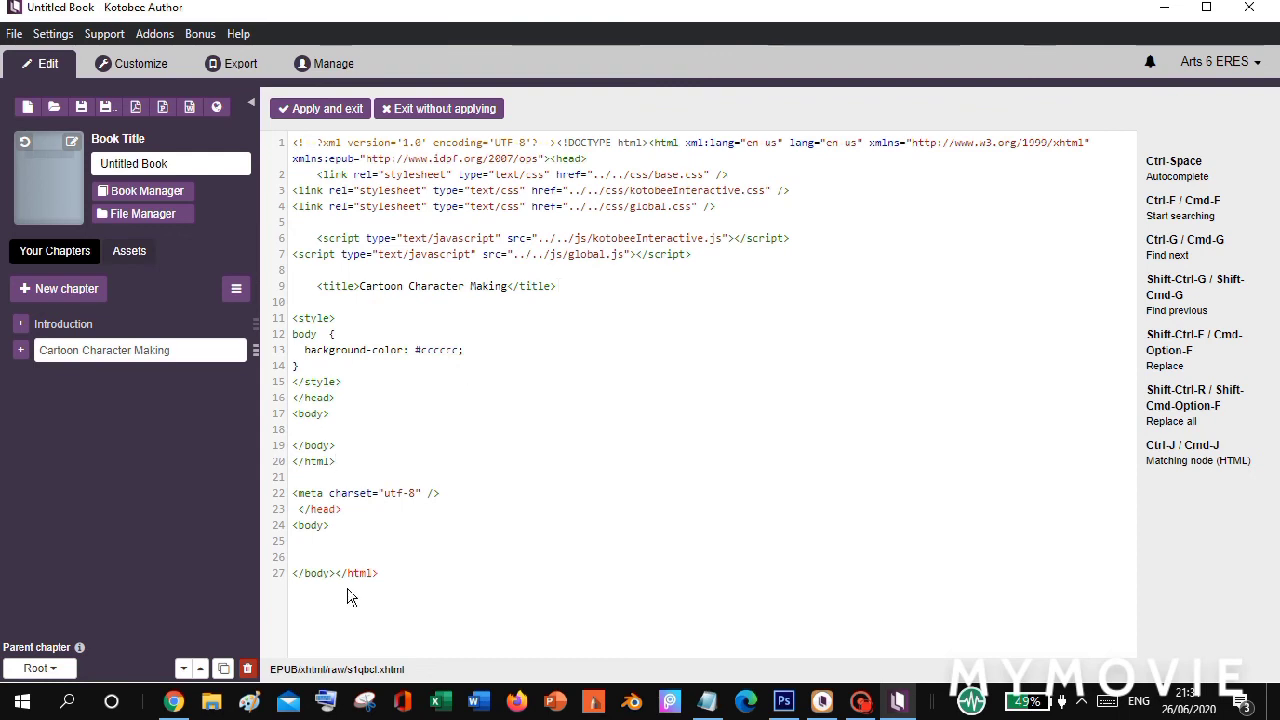
- Switch to the HTML Color Codes page in Chrome, pick bright magenta from the color chart, and copy its color code
{"action": "left_click", "coordinate": [175, 703]}
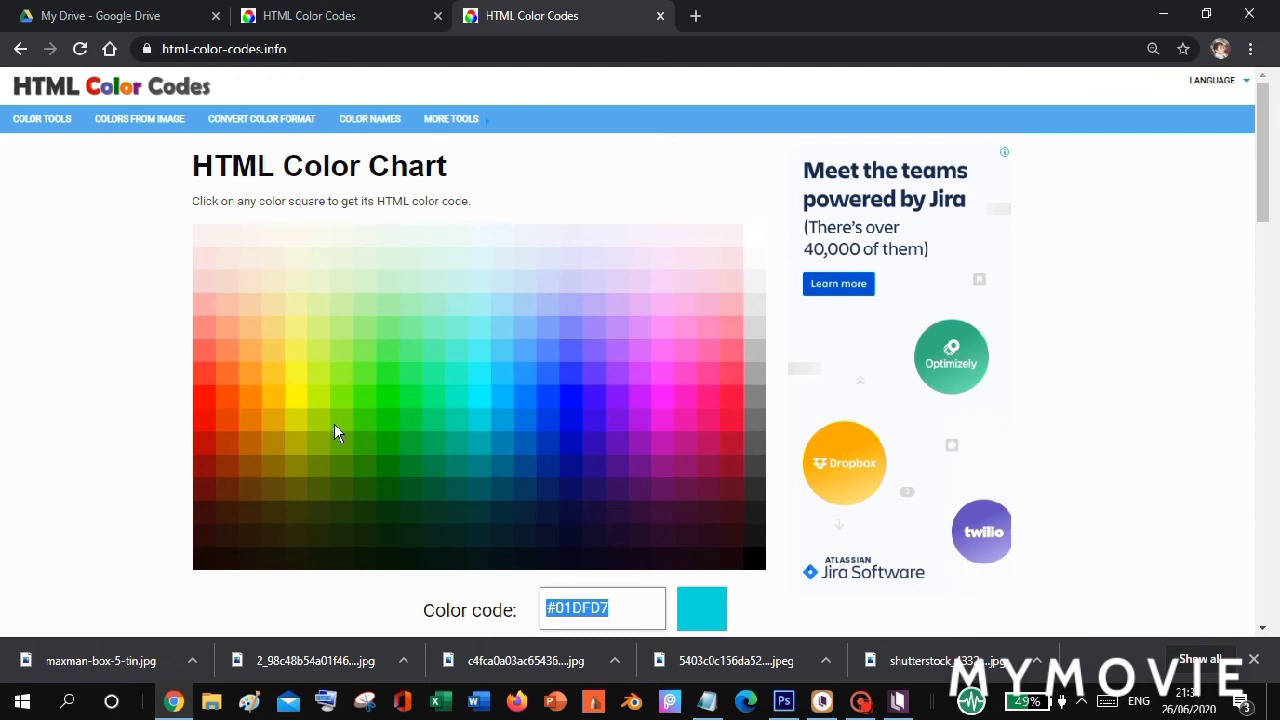
{"action": "left_click", "coordinate": [662, 399]}
{"action": "left_click", "coordinate": [629, 607]}
{"action": "left_click_drag", "start_coordinate": [629, 607], "coordinate": [545, 610]}
{"action": "key", "text": "ctrl+c"}
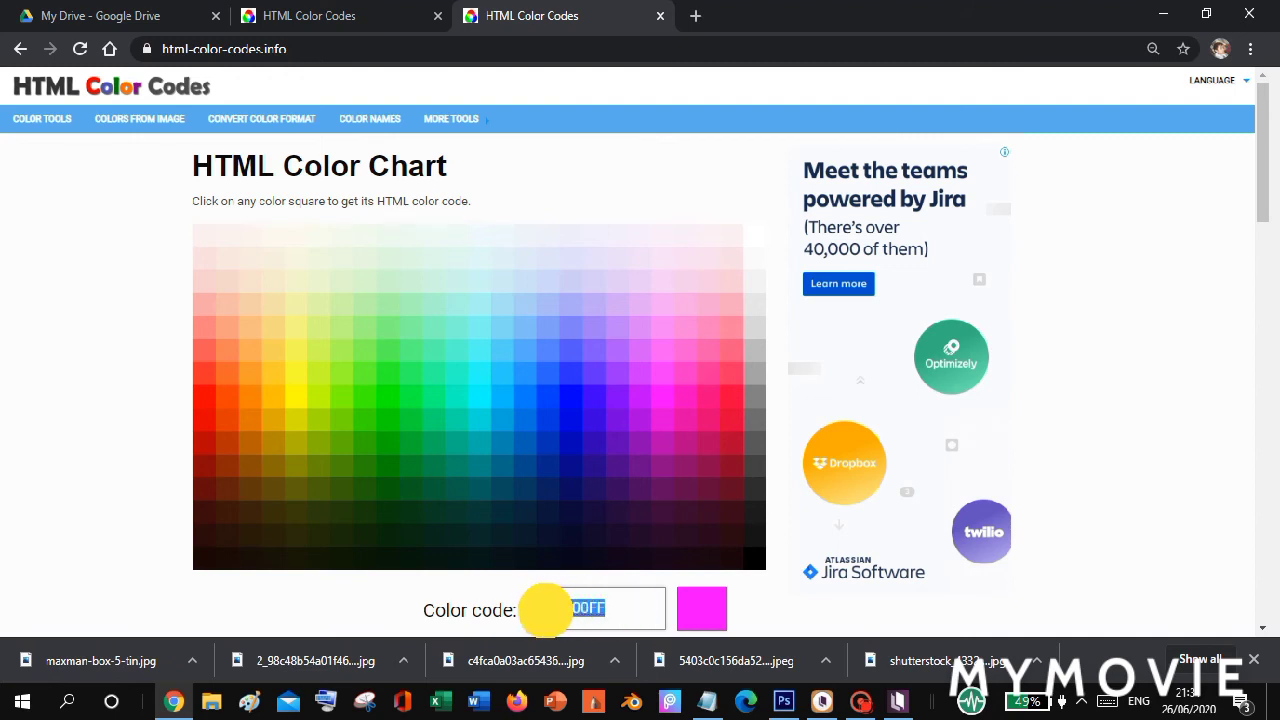
- Back in Kotobee Author, replace the background-color value #cccccc with the copied magenta code and apply the source
{"action": "mouse_move", "coordinate": [898, 700]}
{"action": "left_click", "coordinate": [897, 622]}
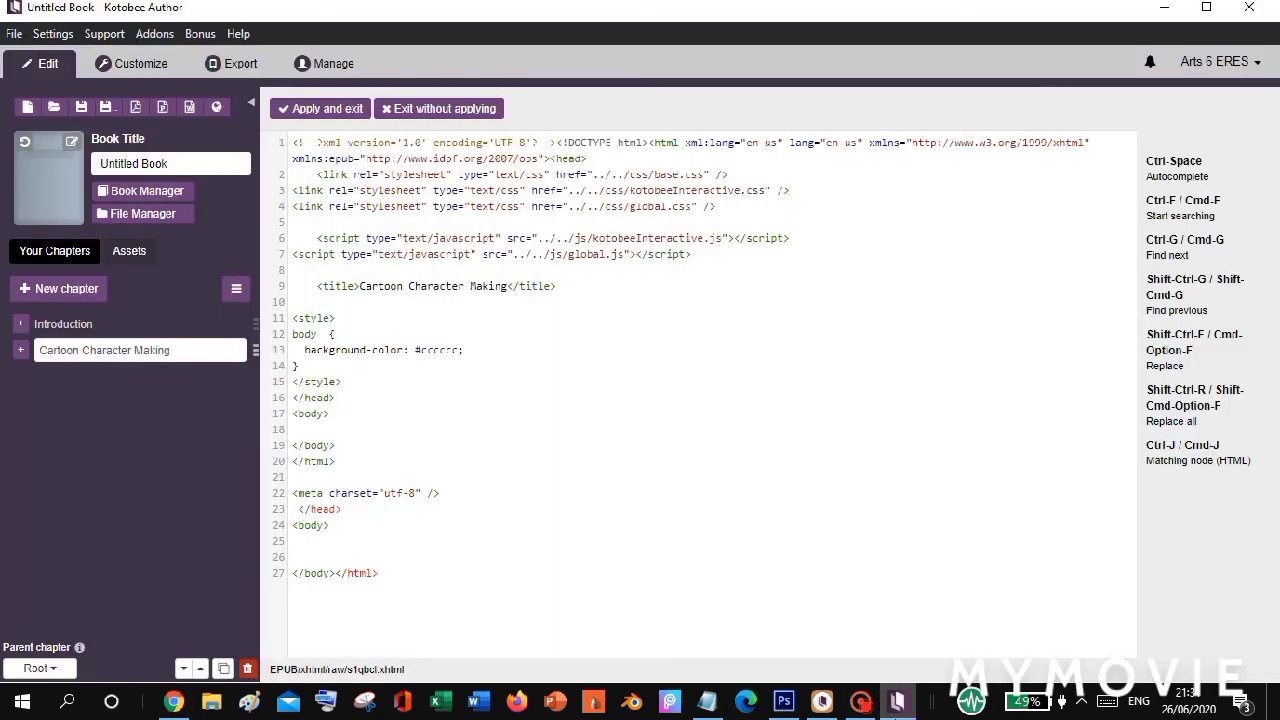
{"action": "left_click", "coordinate": [457, 348]}
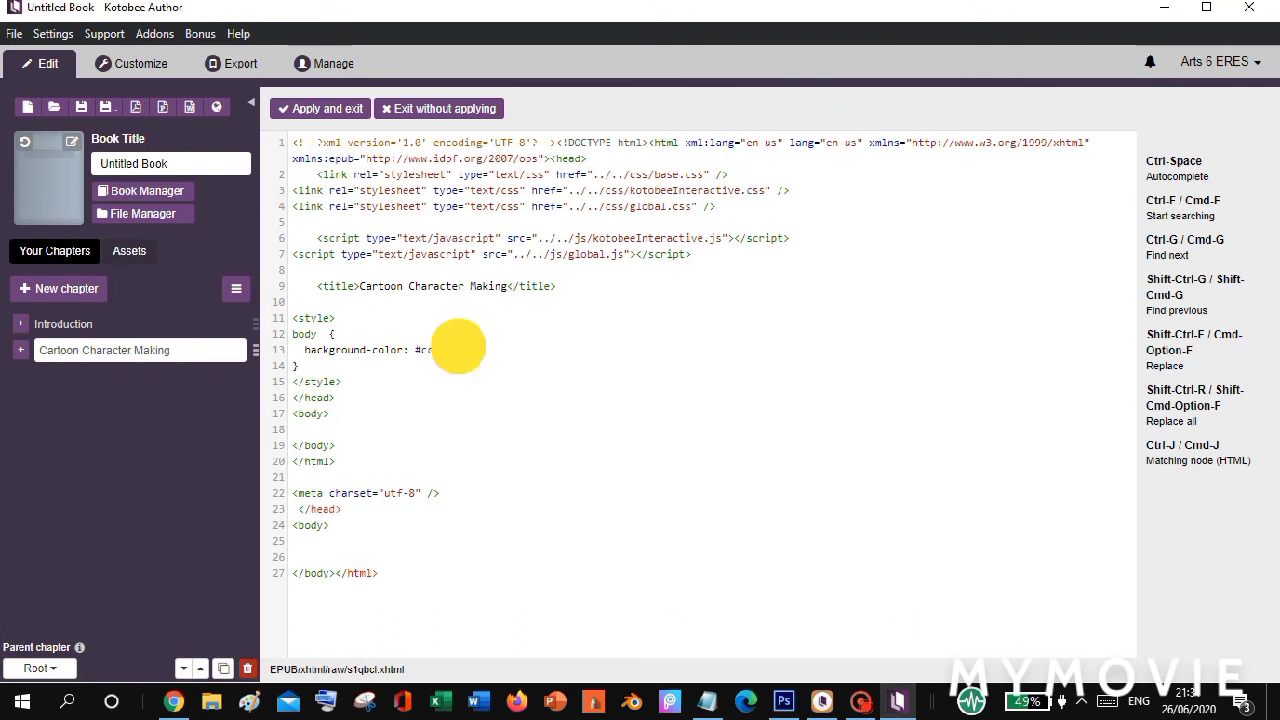
{"action": "key", "text": "BackSpace"}
{"action": "key", "text": "BackSpace"}
{"action": "key", "text": "BackSpace"}
{"action": "key", "text": "BackSpace"}
{"action": "key", "text": "BackSpace"}
{"action": "key", "text": "BackSpace"}
{"action": "key", "text": "BackSpace"}
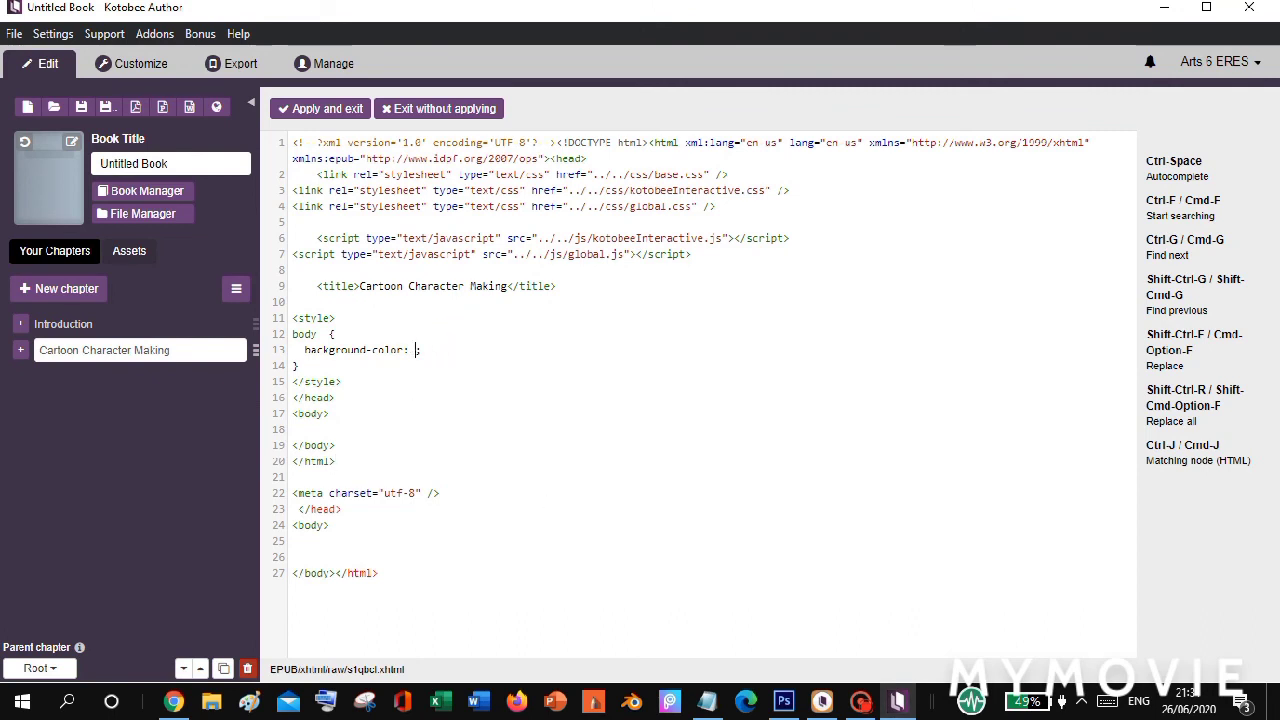
{"action": "key", "text": "ctrl+v"}
{"action": "left_click", "coordinate": [315, 107]}
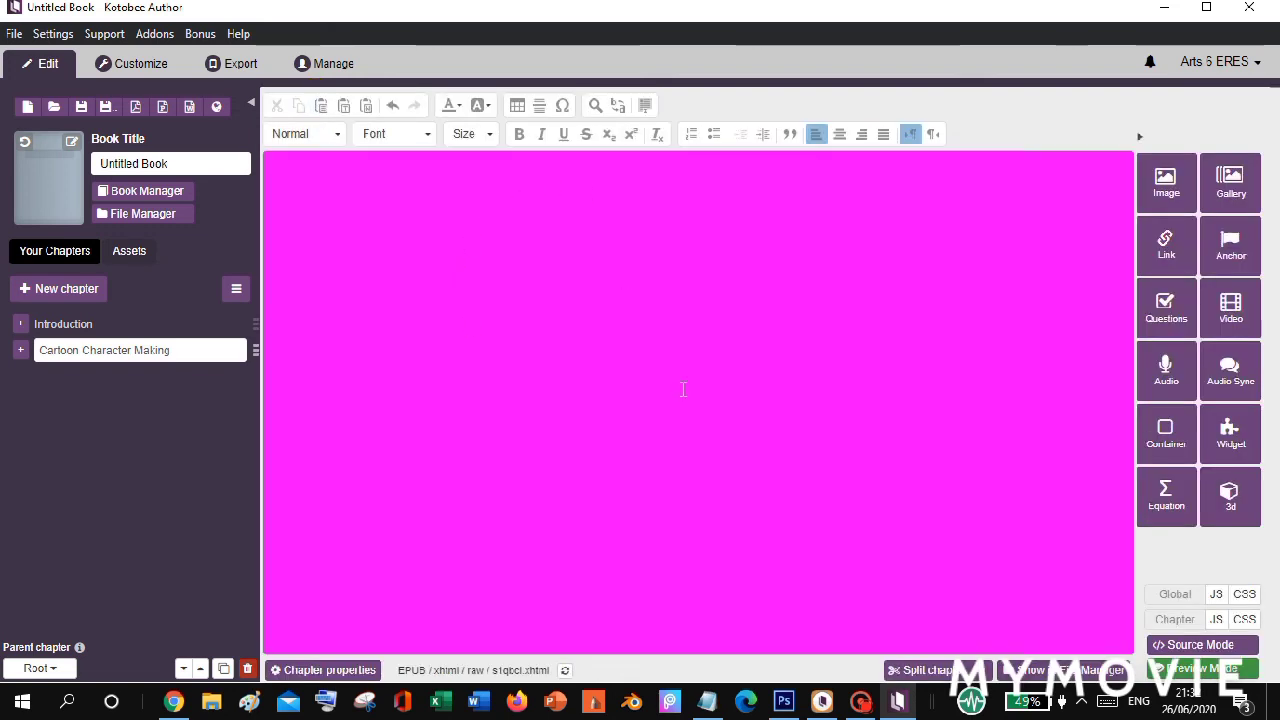
- Add the centered text "Cartoon Character Making" at the top of the magenta chapter page
{"action": "left_click", "coordinate": [759, 276]}
{"action": "left_click", "coordinate": [839, 134]}
{"action": "type", "text": "Cartoo"}
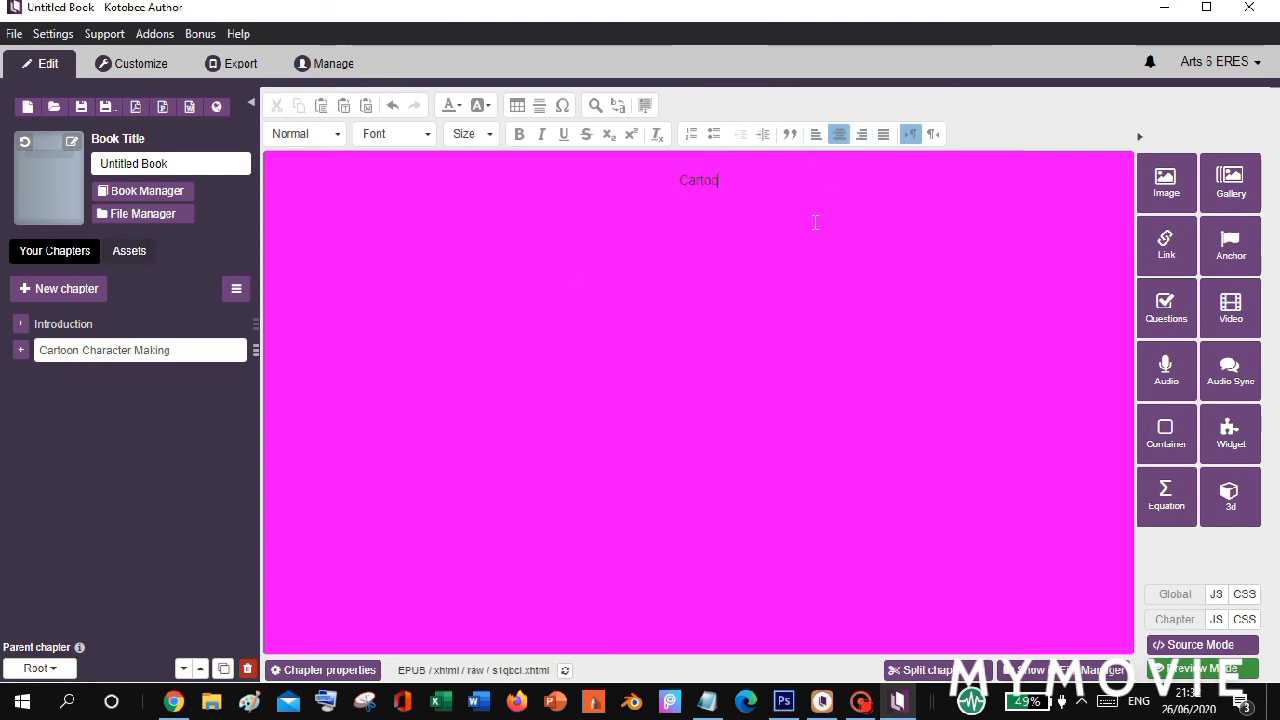
{"action": "type", "text": "n Character Making"}
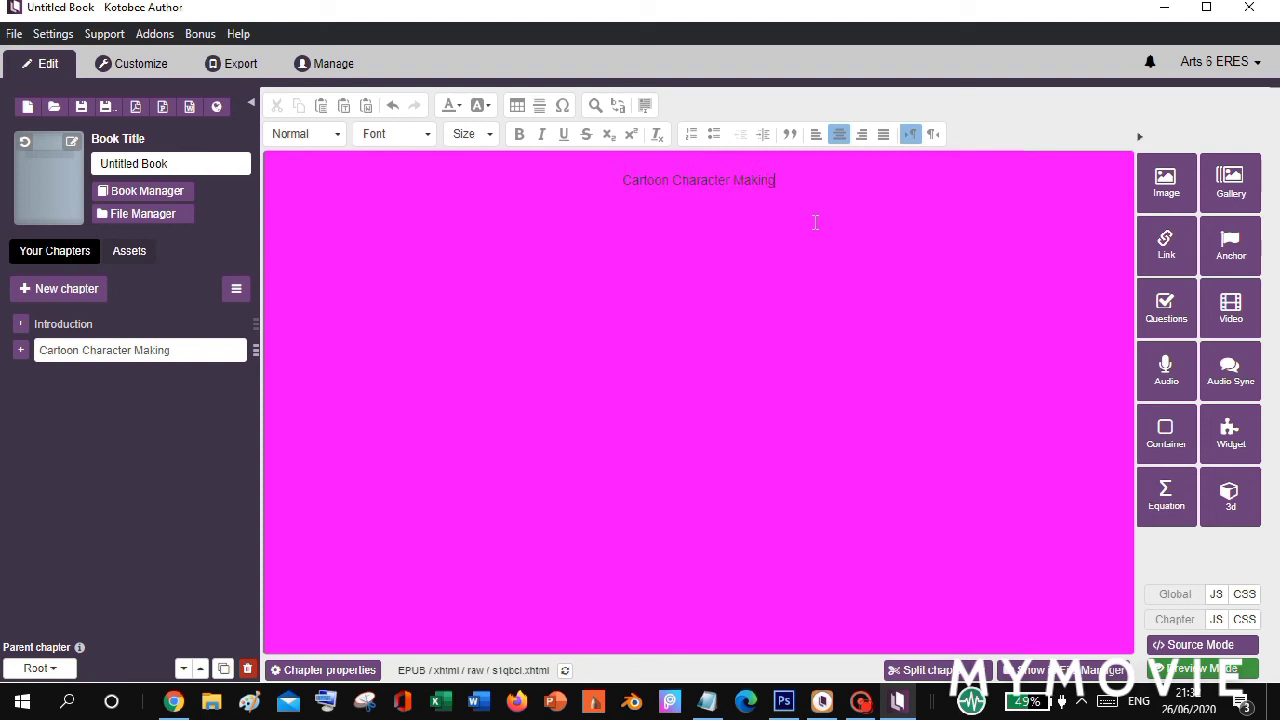
- Format the "Cartoon Character Making" title on the page as Heading 1
{"action": "left_click_drag", "start_coordinate": [799, 179], "coordinate": [590, 188]}
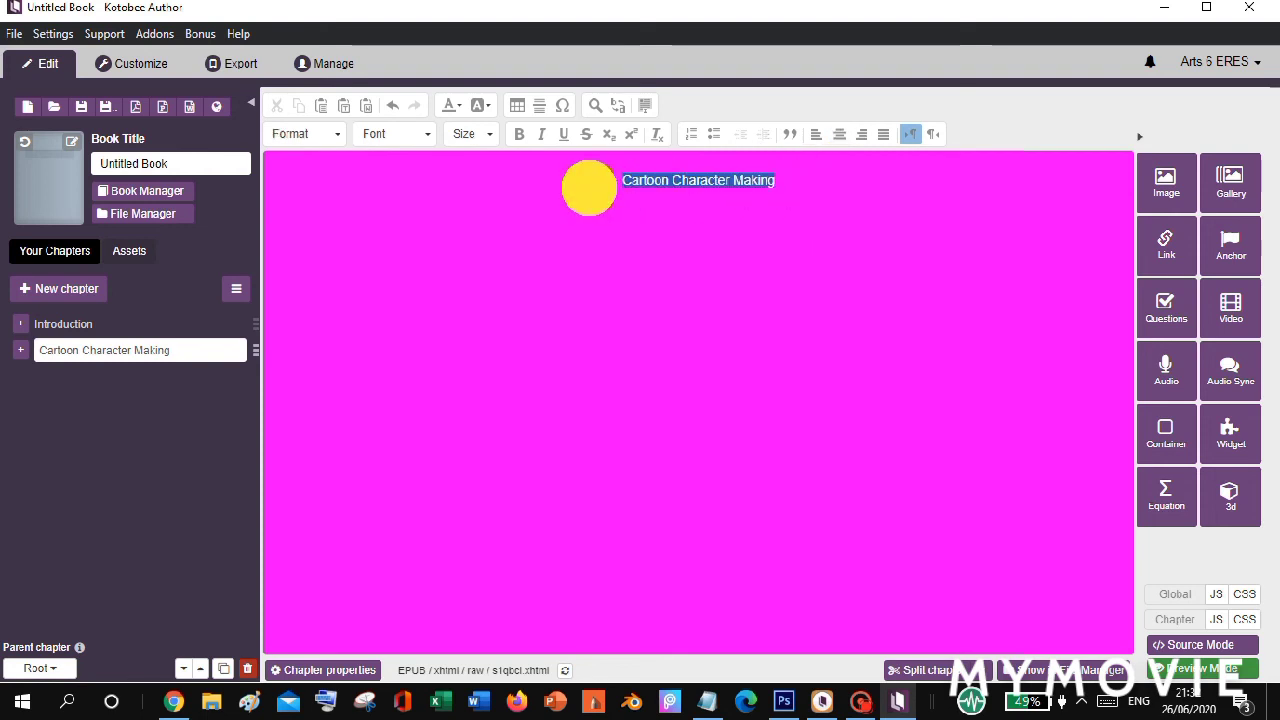
{"action": "left_click", "coordinate": [337, 133]}
{"action": "left_click", "coordinate": [330, 214]}
{"action": "left_click", "coordinate": [766, 240]}
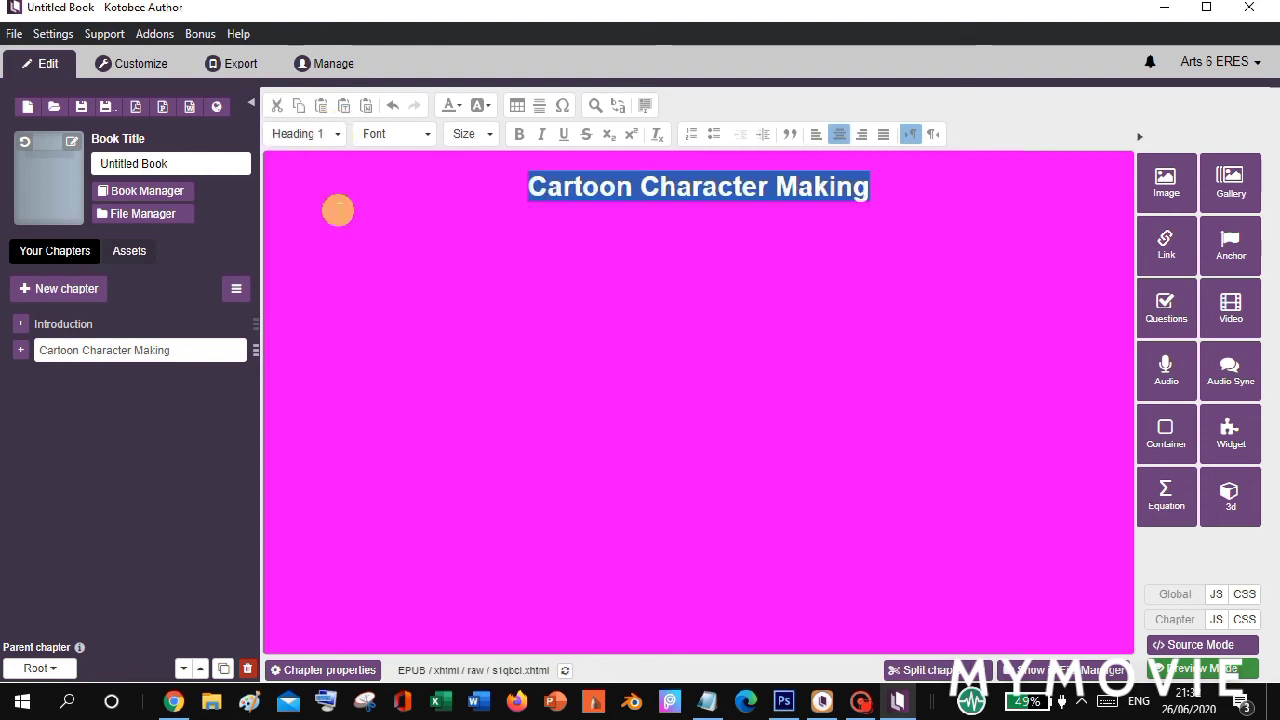
{"action": "left_click", "coordinate": [930, 197]}
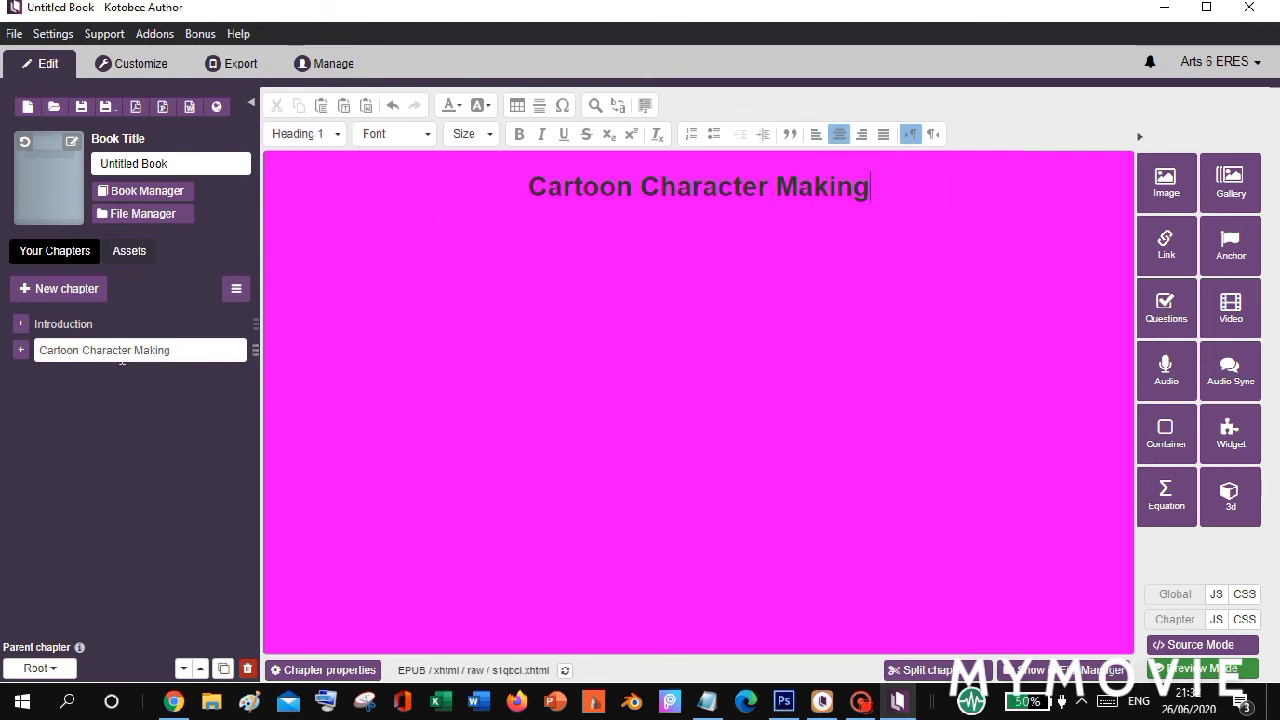
- Format the title text in the Introduction chapter as Heading 1, then reopen the "Cartoon Character Making" chapter
{"action": "left_click", "coordinate": [117, 330]}
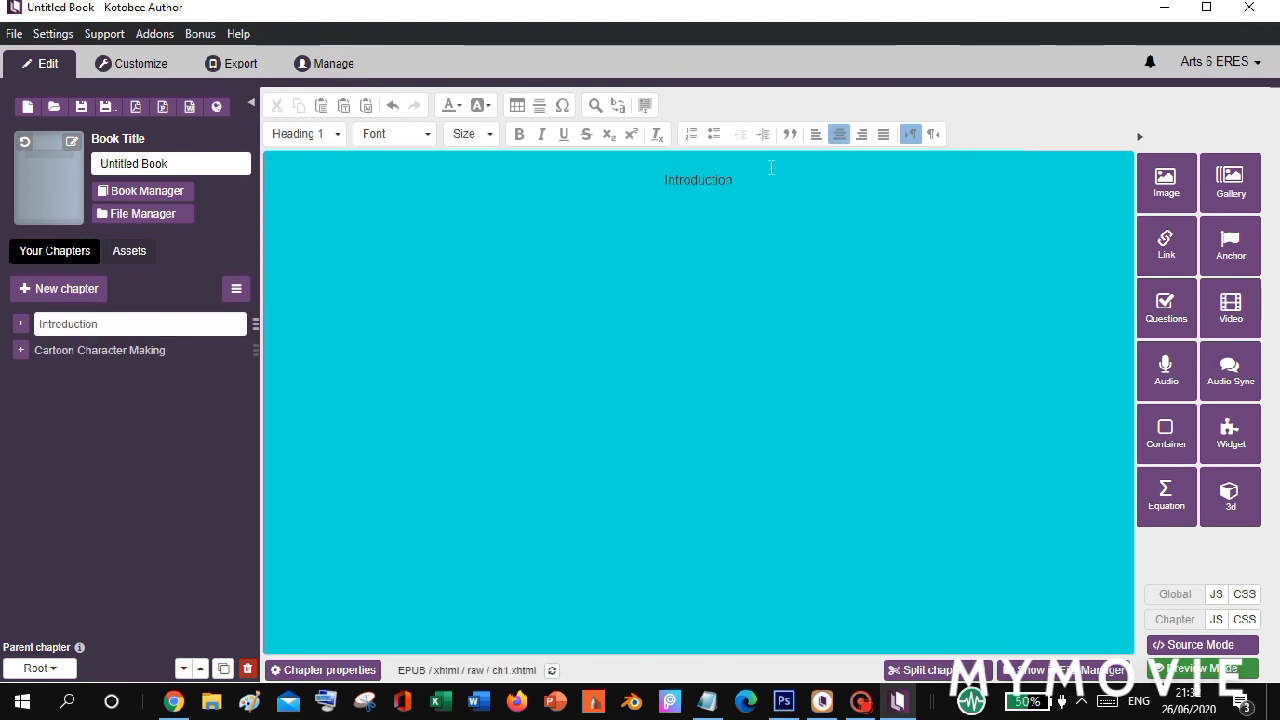
{"action": "left_click_drag", "start_coordinate": [757, 180], "coordinate": [607, 183]}
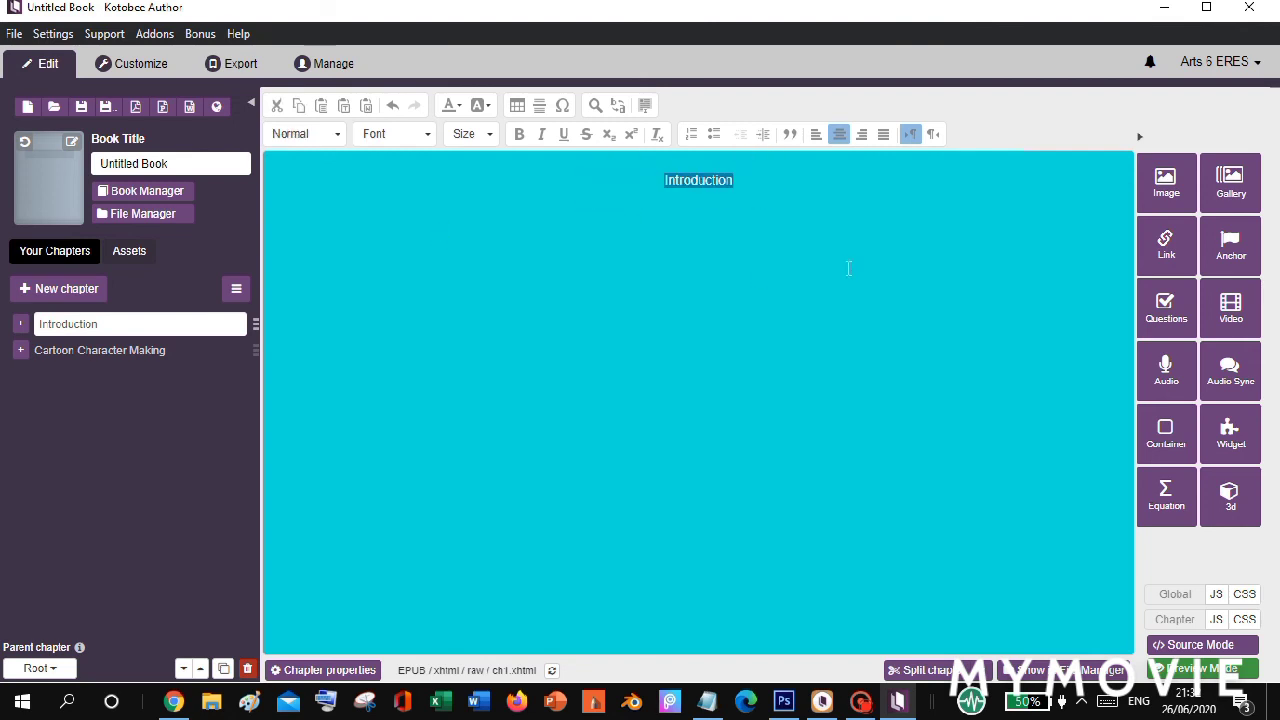
{"action": "left_click", "coordinate": [333, 142]}
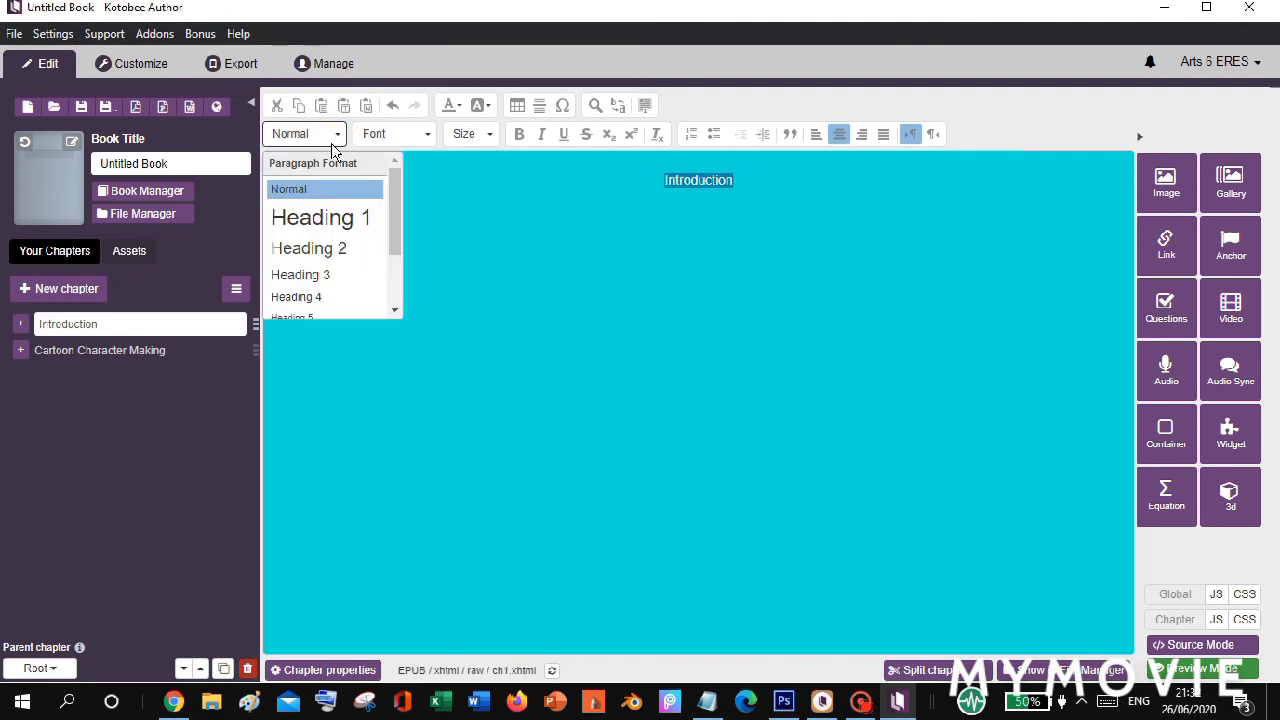
{"action": "left_click", "coordinate": [330, 212]}
{"action": "left_click", "coordinate": [671, 289]}
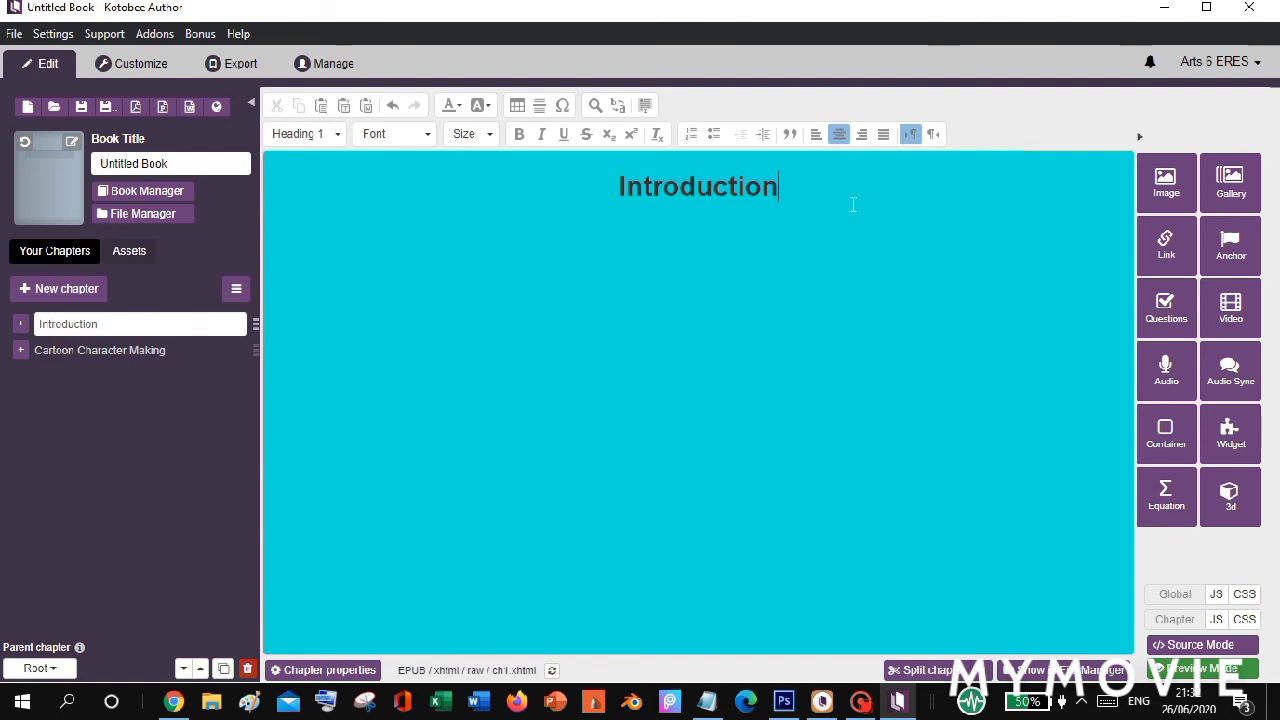
{"action": "left_click", "coordinate": [139, 346]}
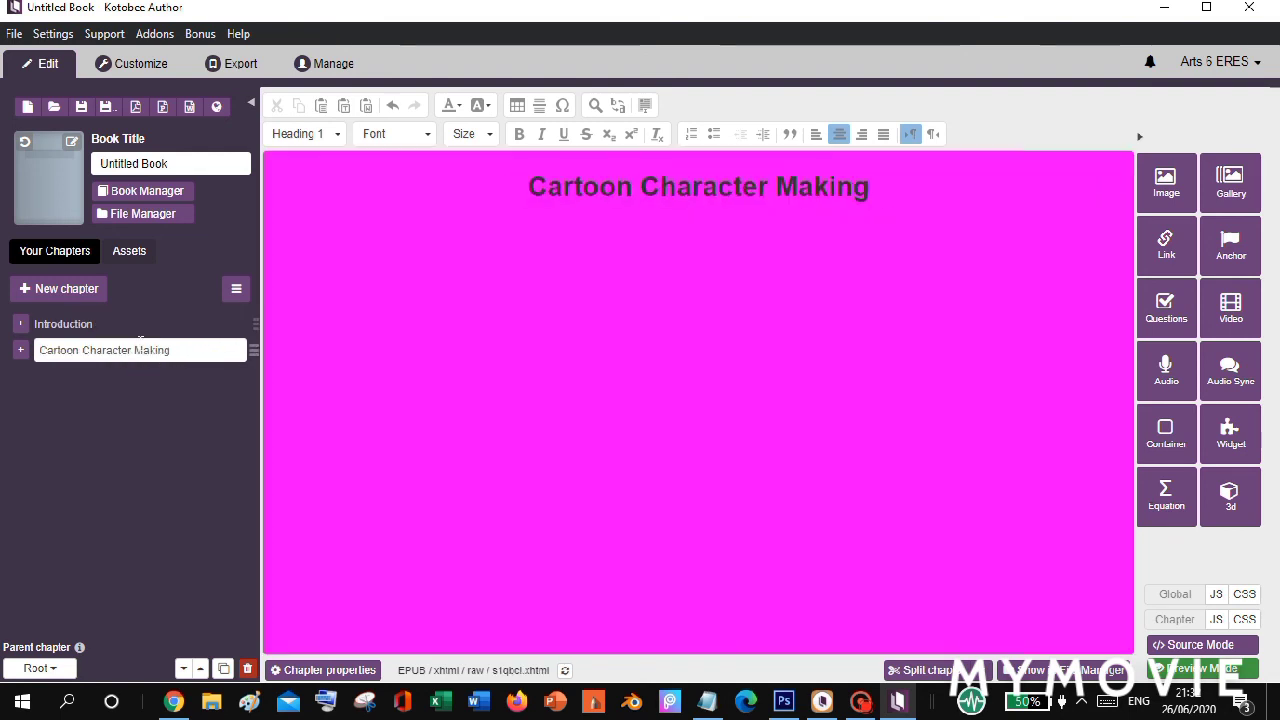
{"action": "left_click", "coordinate": [635, 246]}
- Preview the book on the Samsung Galaxy S6 in mobile app mode, page forward to the second chapter, and return to editing
{"action": "left_click", "coordinate": [141, 64]}
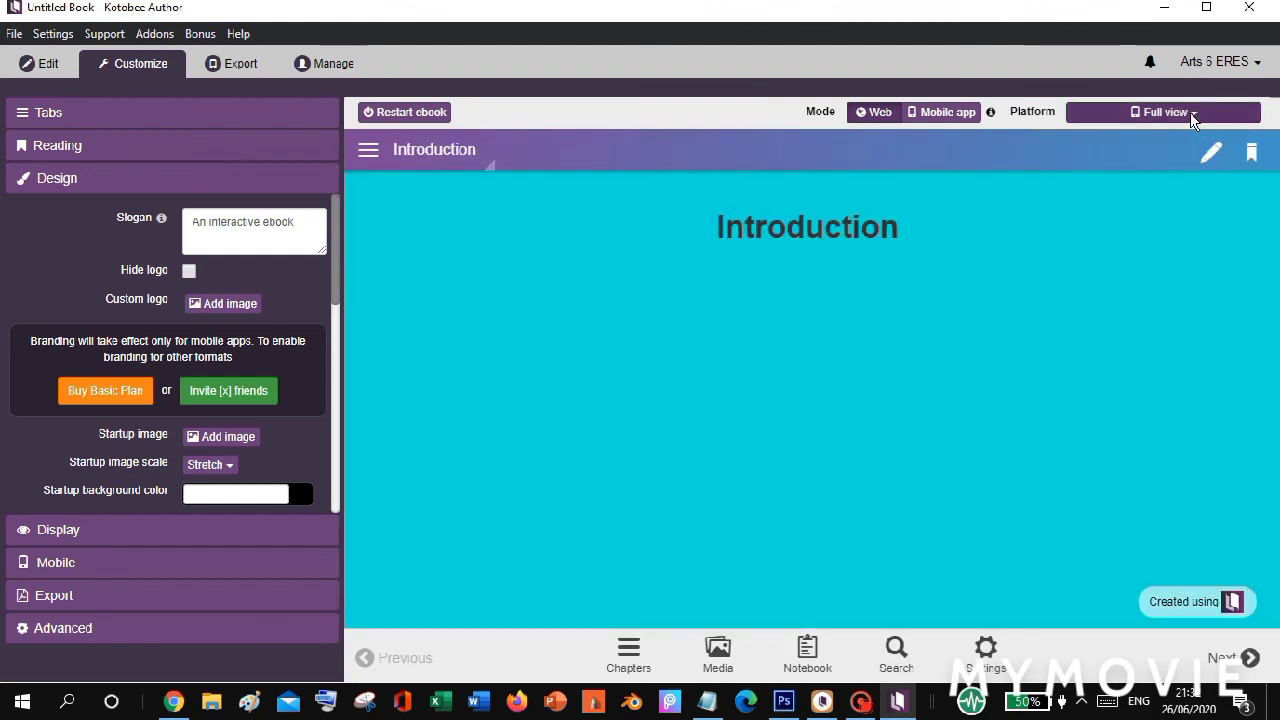
{"action": "left_click", "coordinate": [1193, 114]}
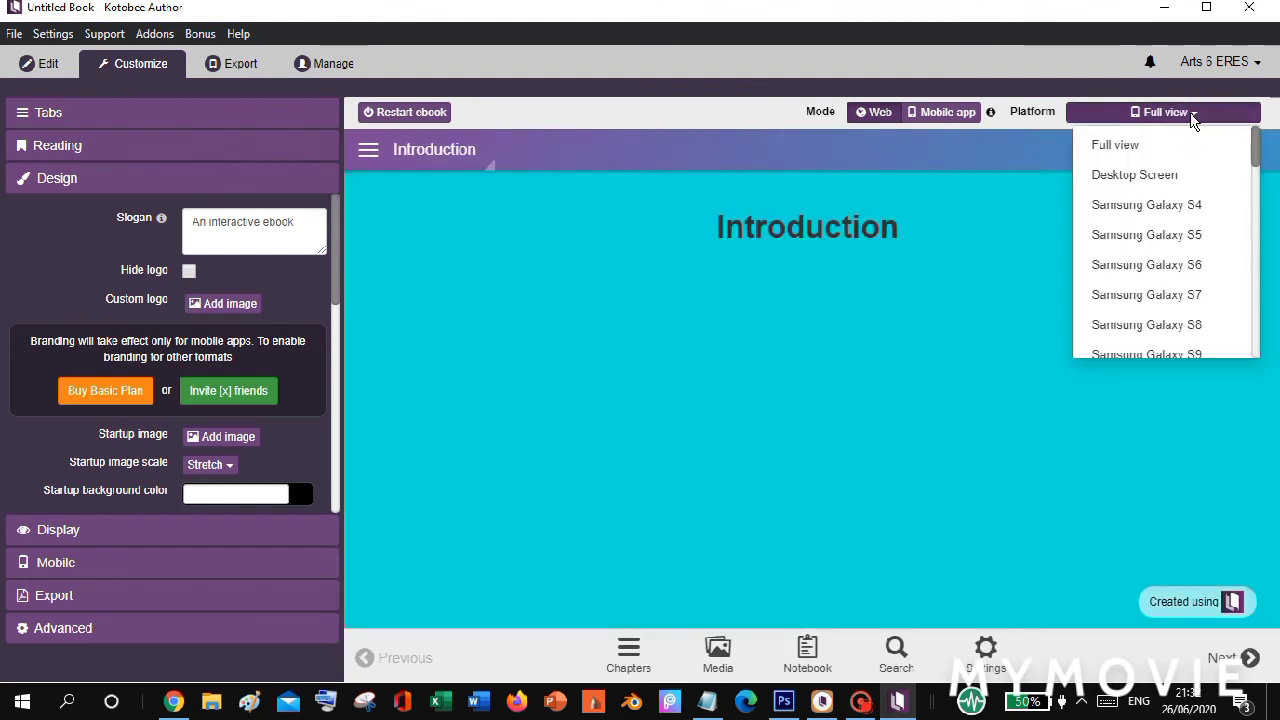
{"action": "left_click", "coordinate": [1155, 268]}
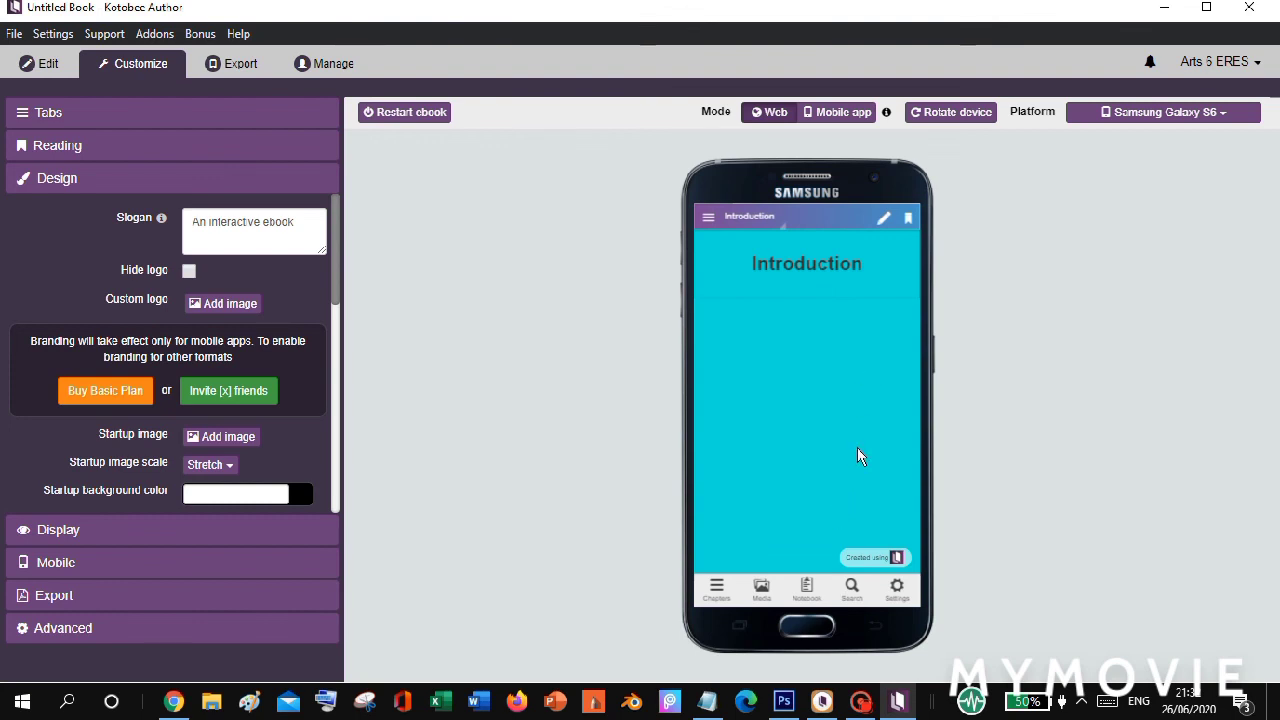
{"action": "left_click", "coordinate": [836, 112]}
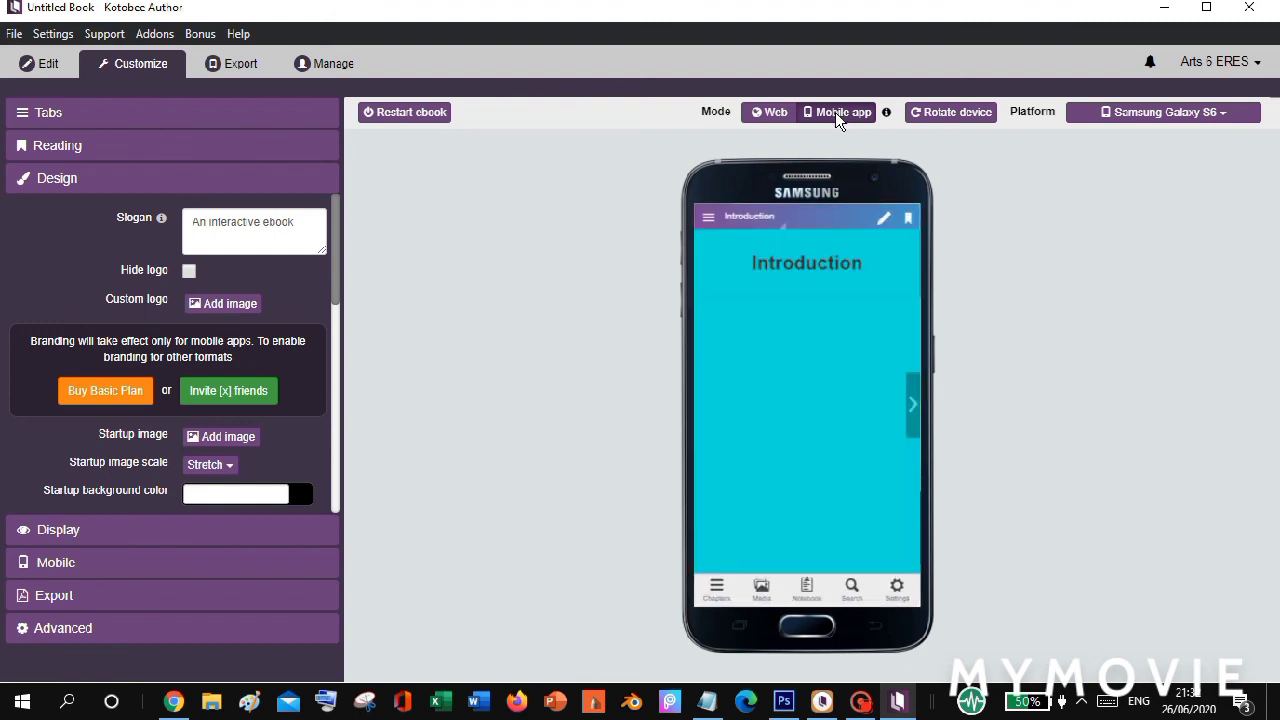
{"action": "left_click", "coordinate": [913, 405]}
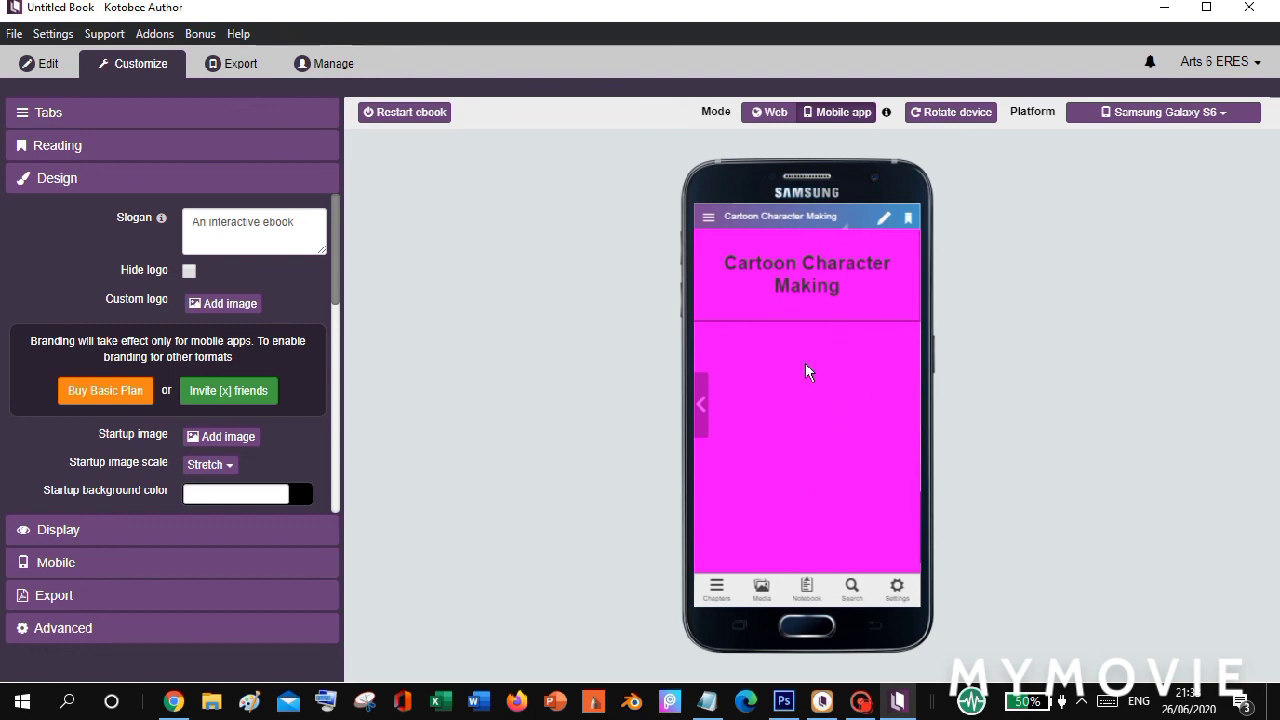
{"action": "left_click", "coordinate": [48, 66]}
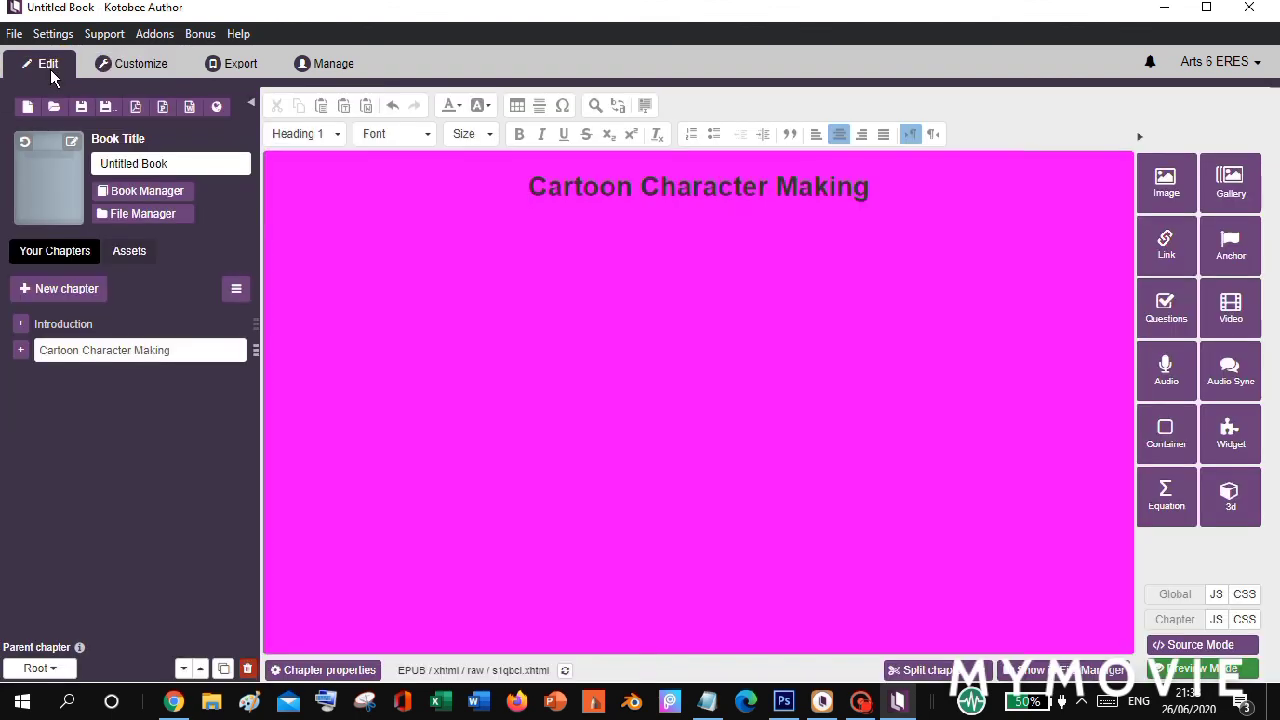